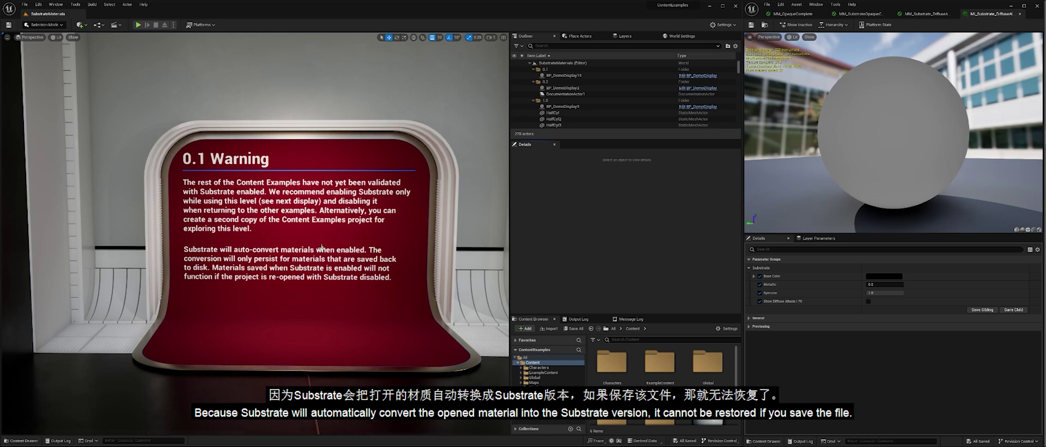
Look up the Substrate rendering options and the virtual texture options in the project settings, then close the settings.
right_click_drag(338, 250, 337, 251)
key("d")
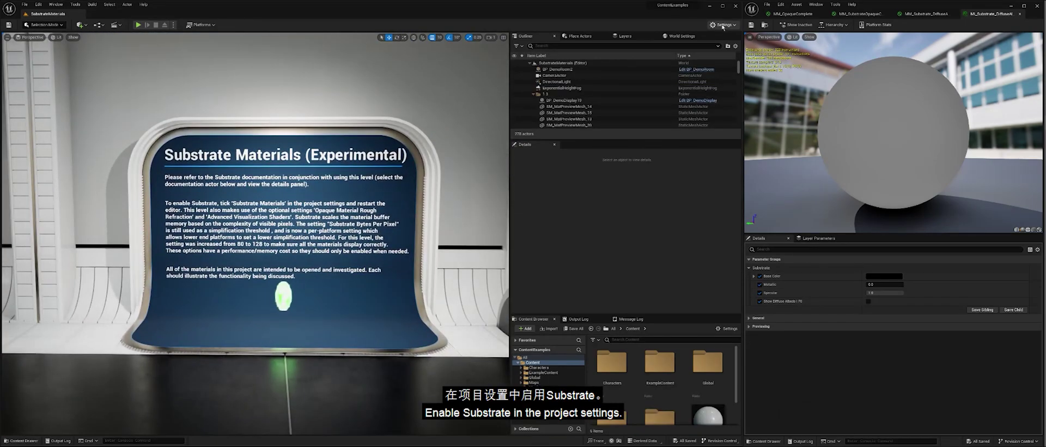
left_click(724, 25)
left_click(734, 49)
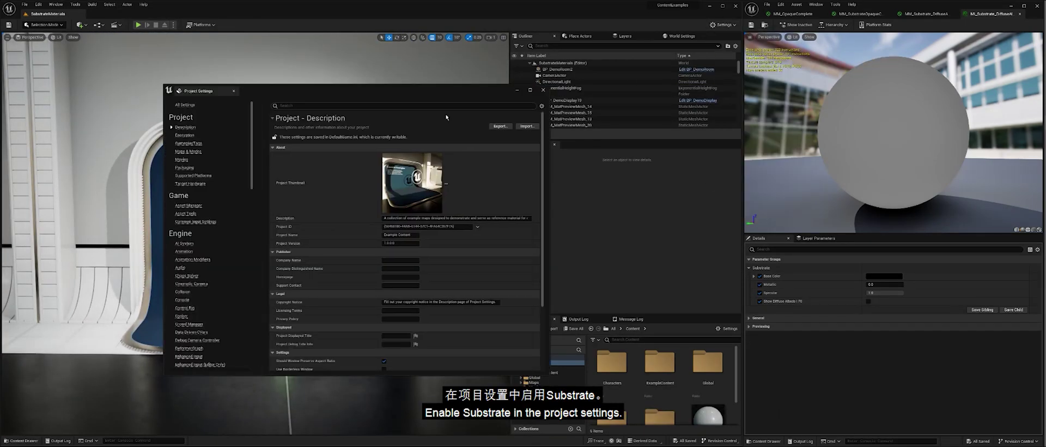
type("substrate")
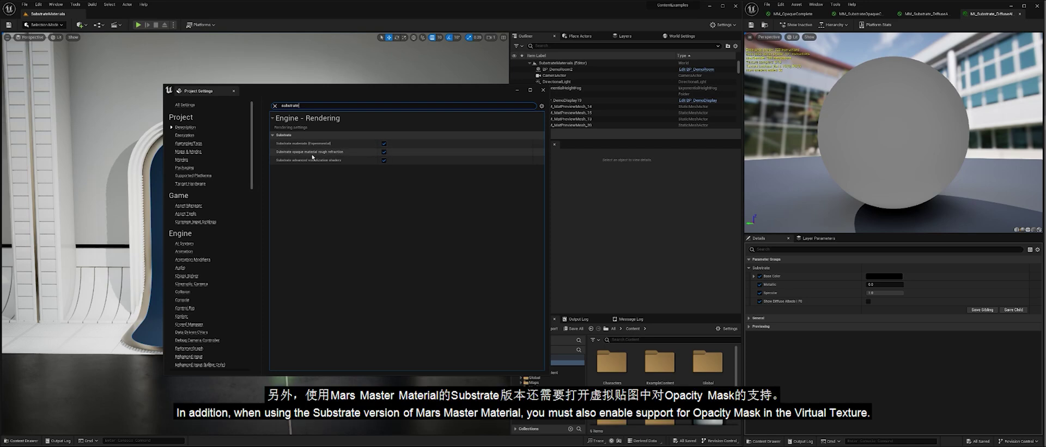
left_click_drag(301, 106, 263, 103)
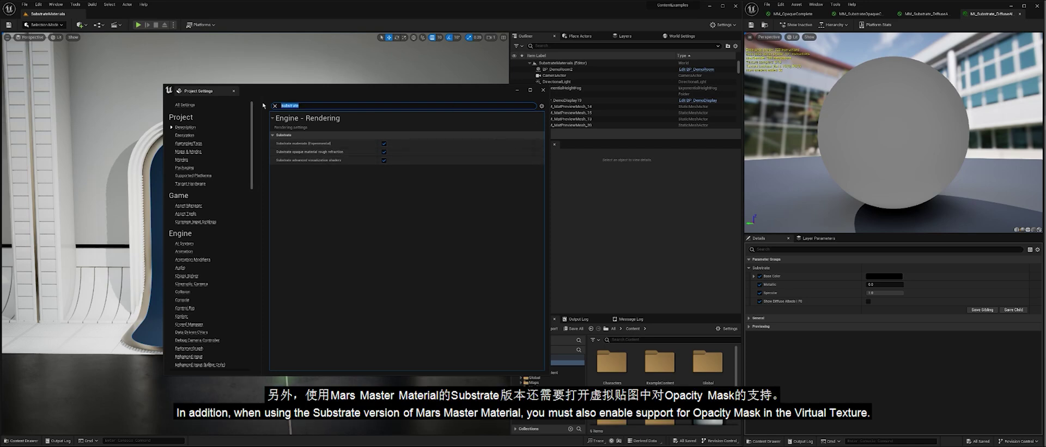
type("virtual texture")
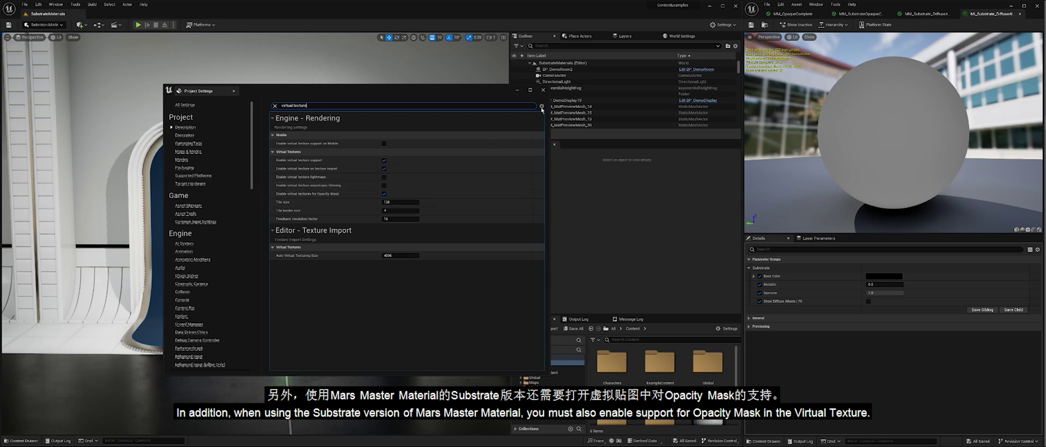
left_click(543, 90)
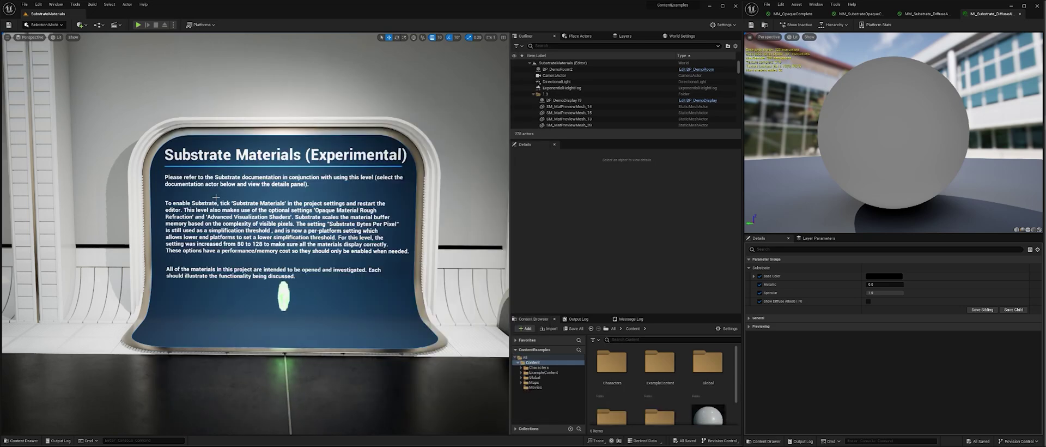
Examine the "1.0 Limitations of Legacy Materials" display and its Legacy Material Blend and Legacy Metallic to Dielectric Blend samples.
key("d")
right_click_drag(219, 231, 227, 235)
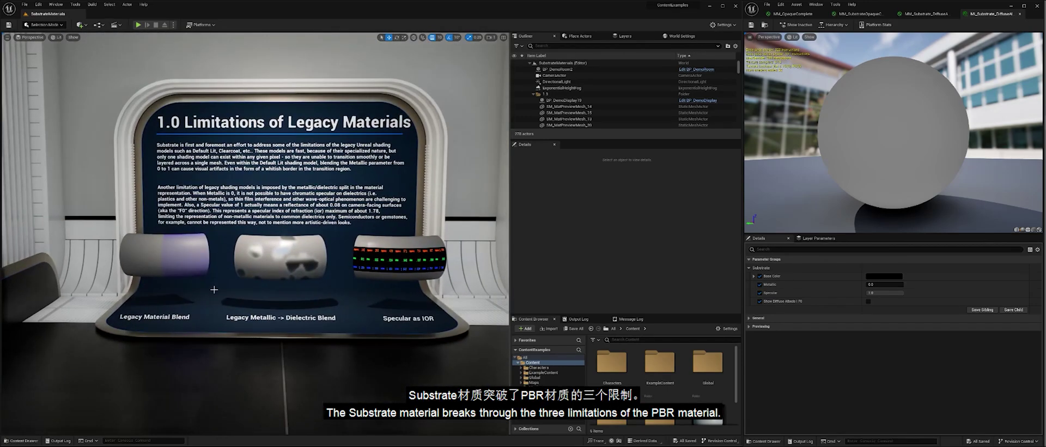
key("w")
right_click_drag(213, 289, 216, 284)
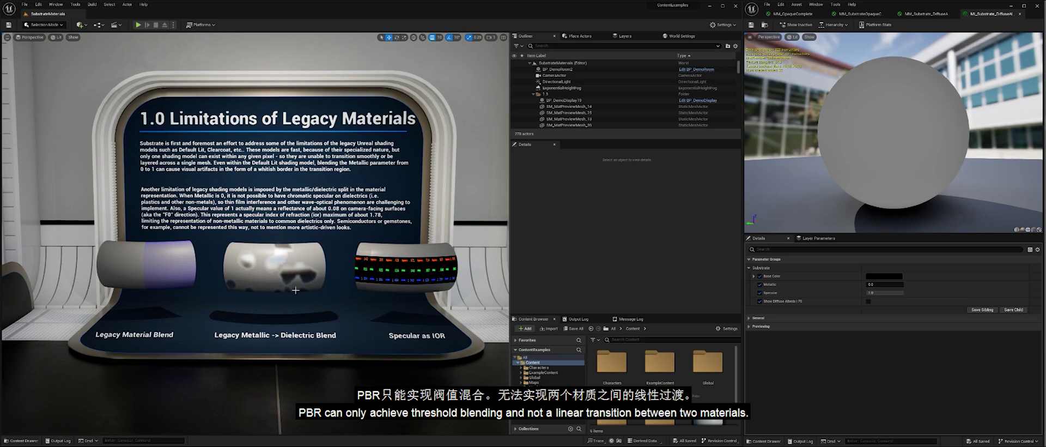
scroll(241, 360, "up", 1)
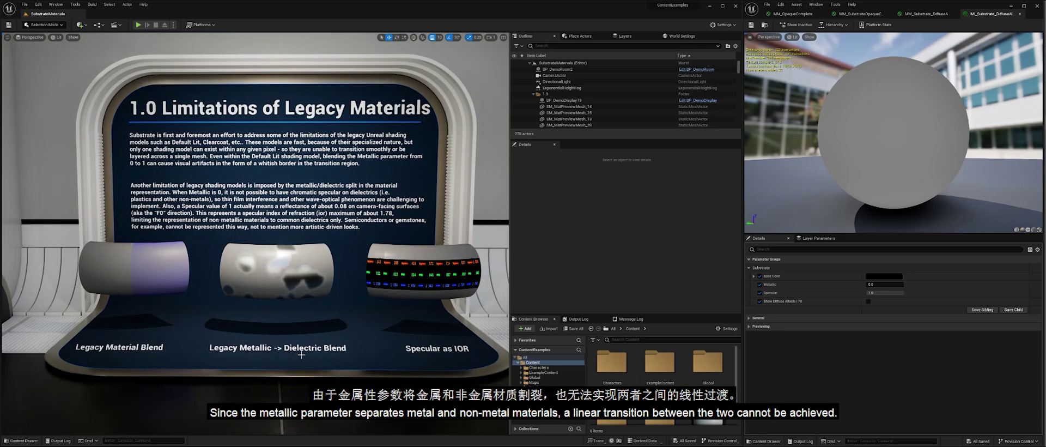
scroll(314, 265, "up", 1)
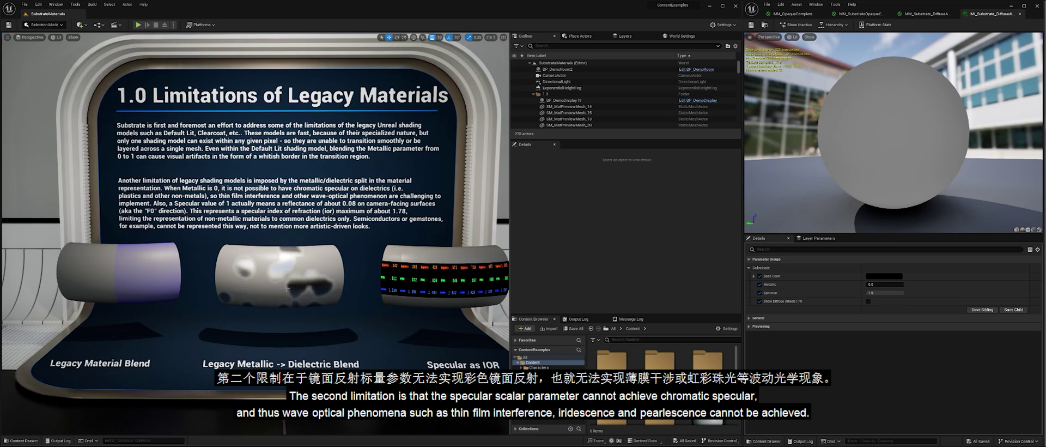
scroll(288, 278, "down", 1)
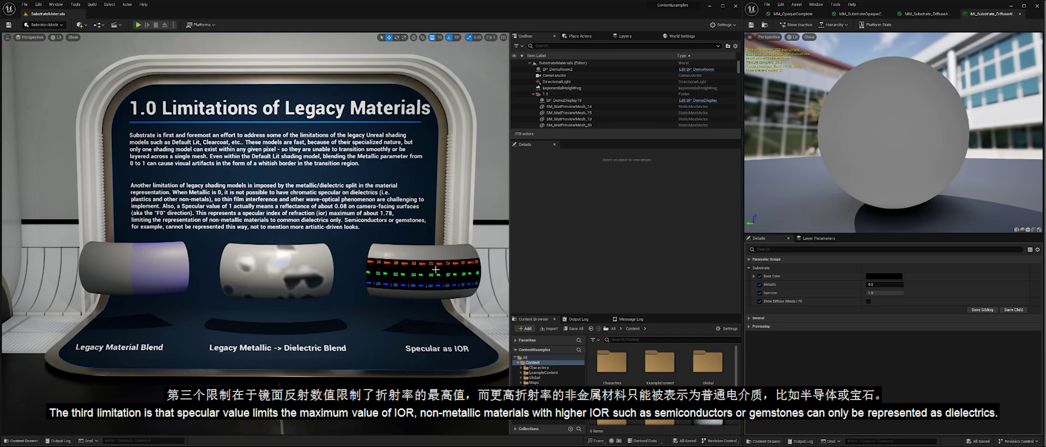
Examine the Specular, F0 and IOR values on the "Specular as IOR" sample up close.
scroll(459, 279, "up", 5)
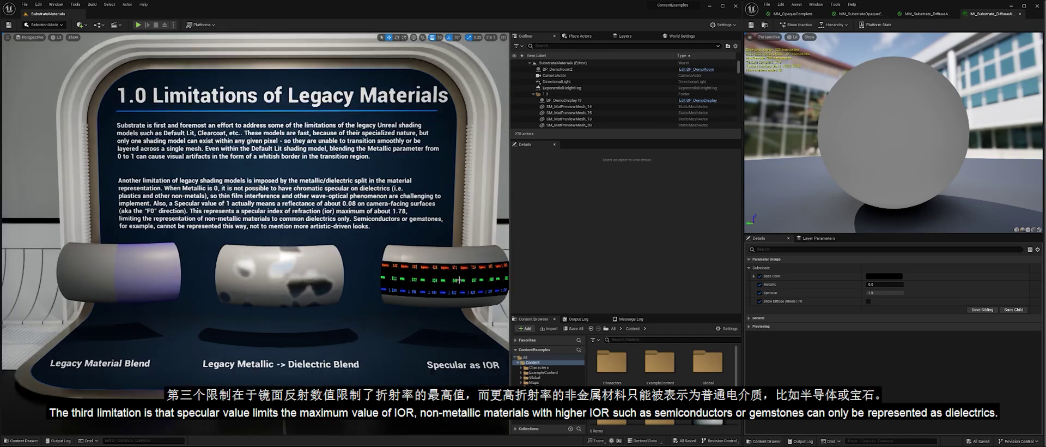
middle_click_drag(452, 281, 502, 290)
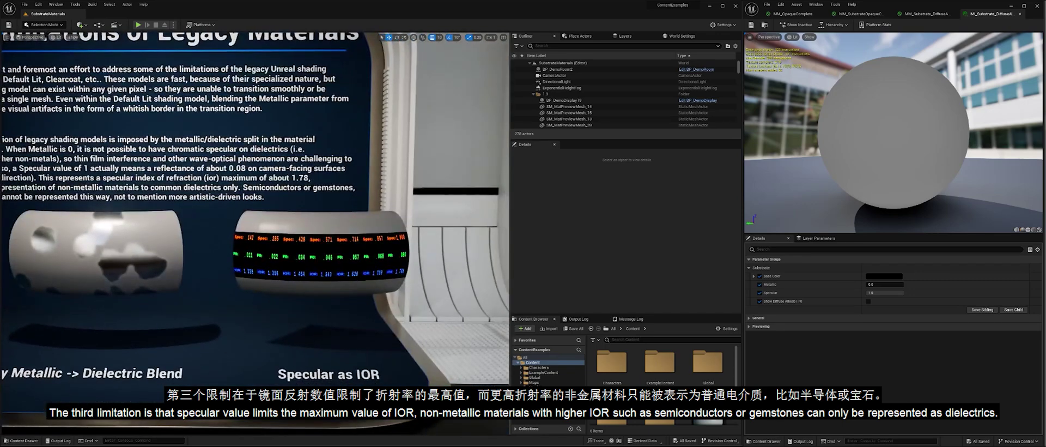
scroll(423, 278, "up", 2)
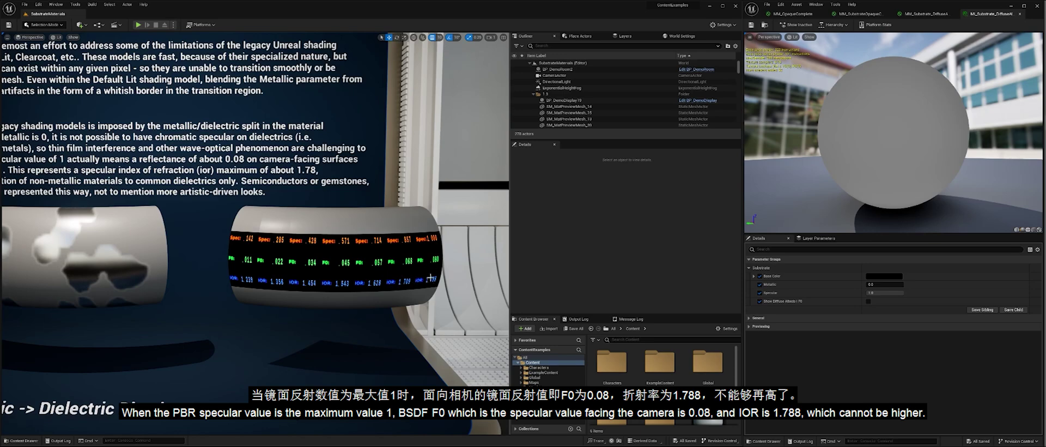
key("s")
right_click_drag(431, 278, 382, 272)
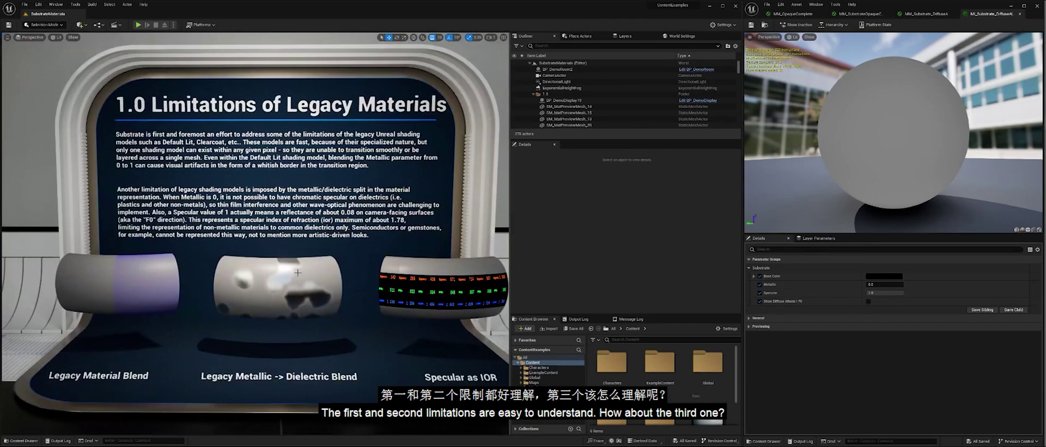
right_click_drag(298, 272, 298, 273)
key("d")
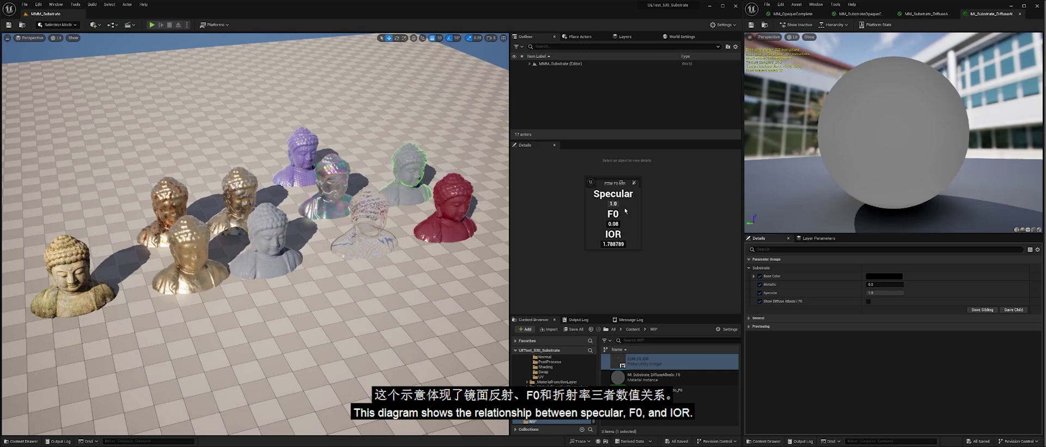
Set Specular to 0.0, 0.5 and 1.0 in the Specular, F0 and IOR widget to compare the resulting values.
left_click_drag(616, 204, 608, 204)
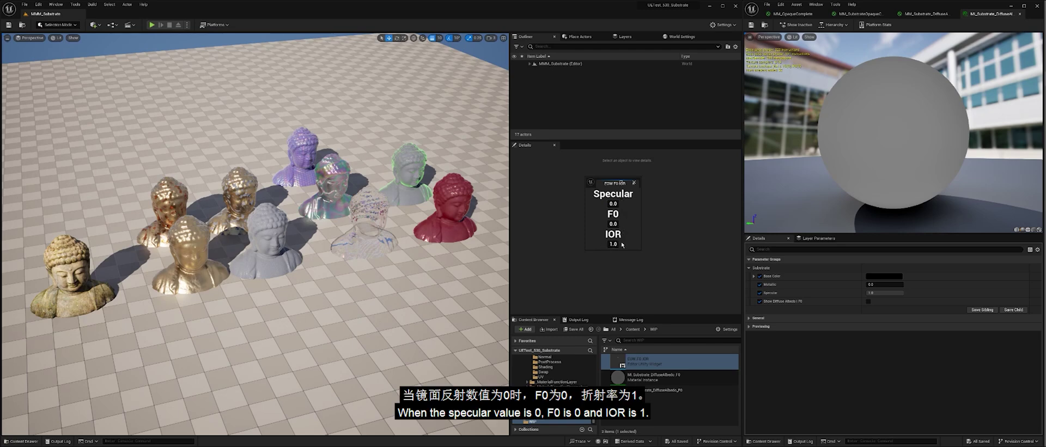
left_click_drag(613, 203, 636, 204)
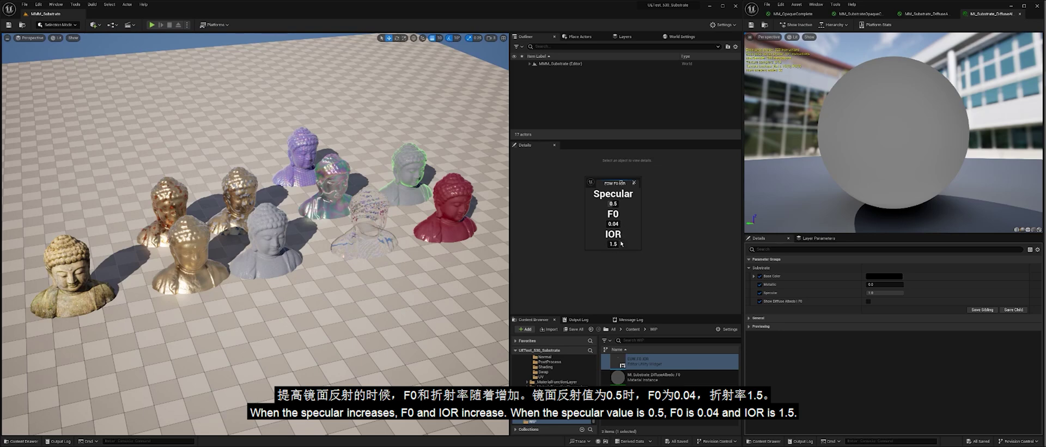
mouse_move(613, 203)
left_mouse_down()
mouse_move(684, 203)
mouse_move(622, 203)
left_mouse_up()
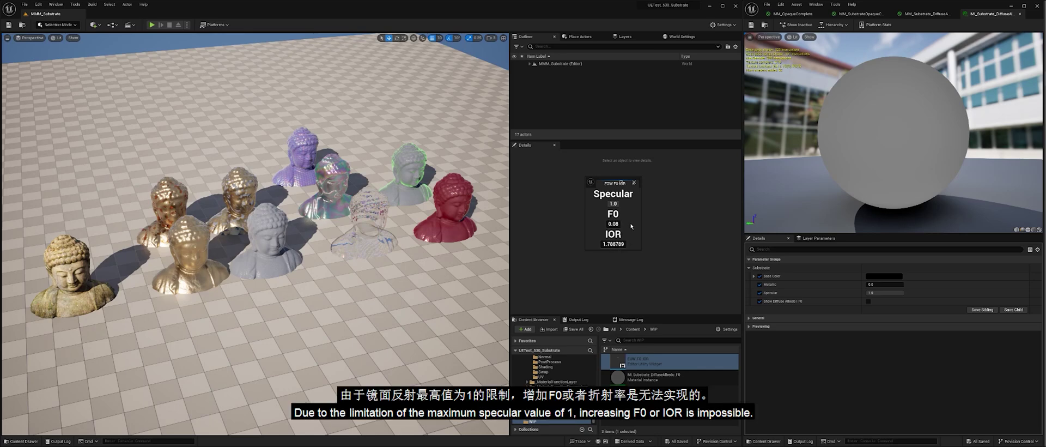
Try to raise F0 and IOR in the widget beyond the limit set by Specular 1.0.
mouse_move(613, 224)
left_mouse_down()
mouse_move(631, 224)
mouse_move(606, 203)
mouse_move(618, 217)
left_mouse_up()
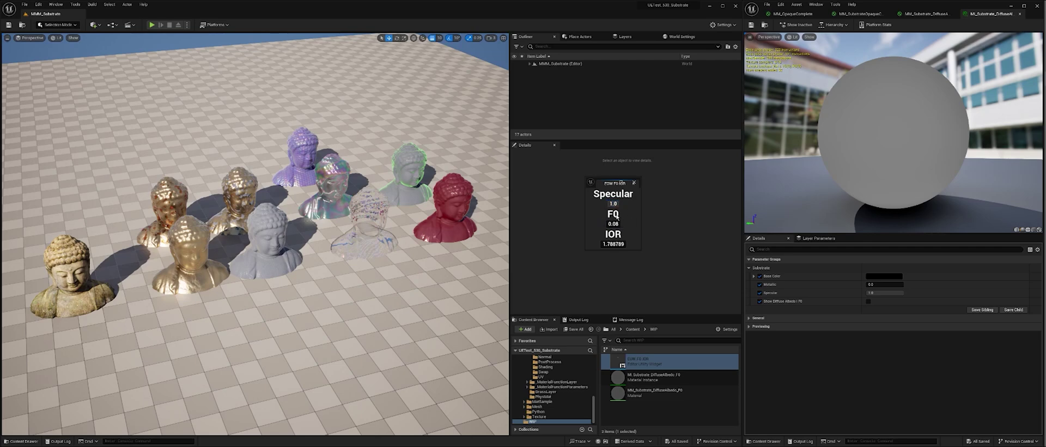
left_click_drag(606, 245, 611, 245)
left_click_drag(613, 204, 610, 204)
left_click_drag(610, 204, 613, 204)
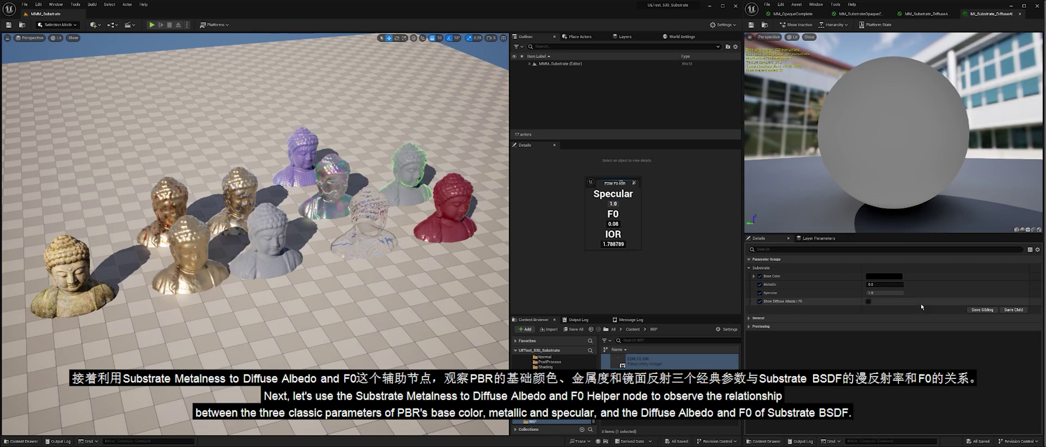
Examine how the Substrate Metalness To DiffuseAlbedo F0 node connects Base Color, Metallic and Specular to the Slab BSDF in MM_Substrate_DiffuseAlbedo_F0.
left_click(927, 12)
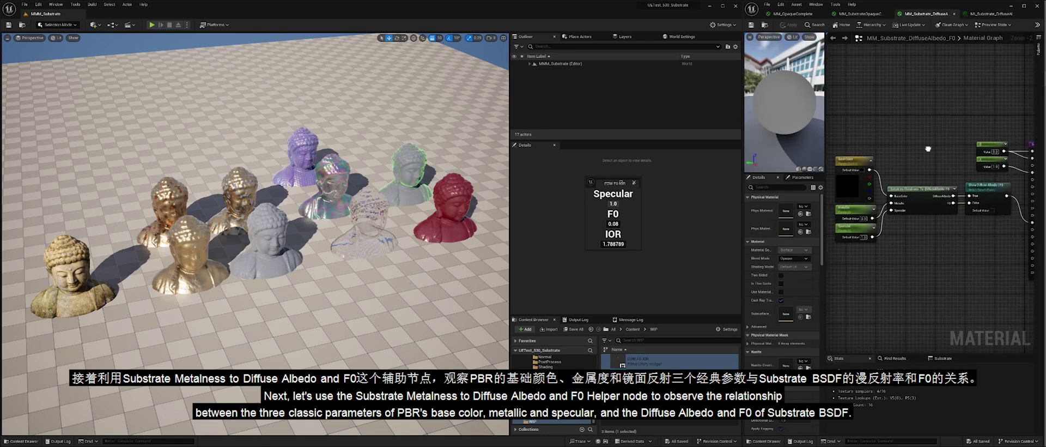
scroll(945, 192, "up", 2)
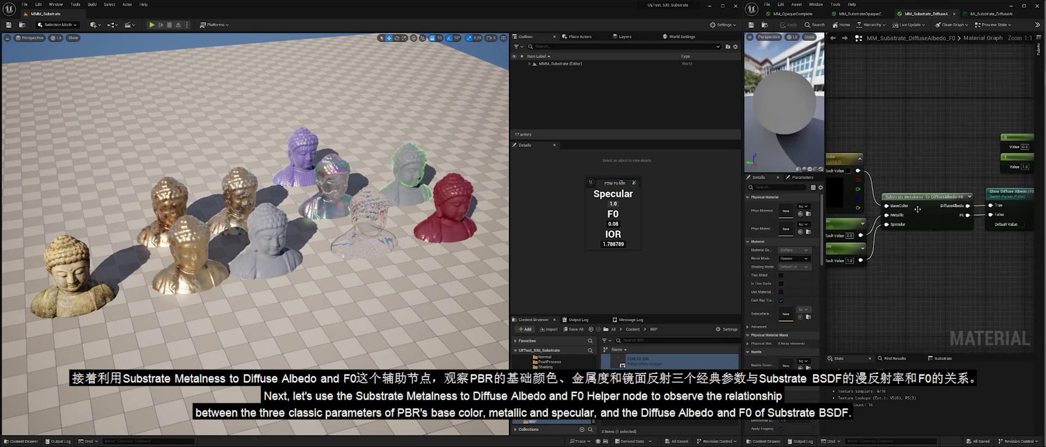
right_click_drag(941, 233, 983, 232)
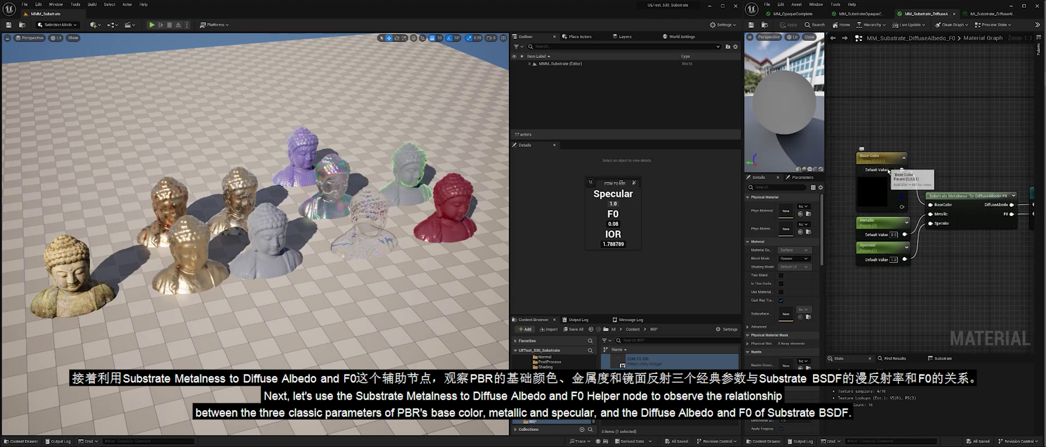
right_click_drag(983, 265, 891, 232)
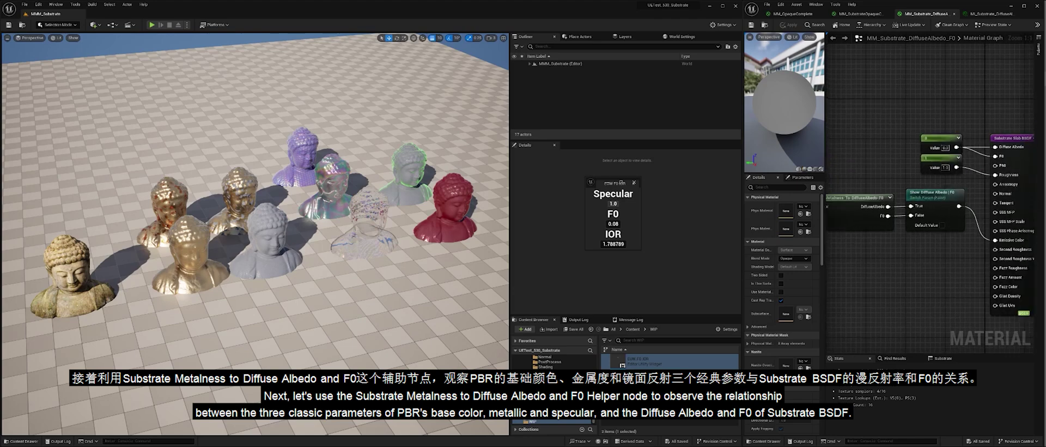
right_click_drag(984, 233, 936, 242)
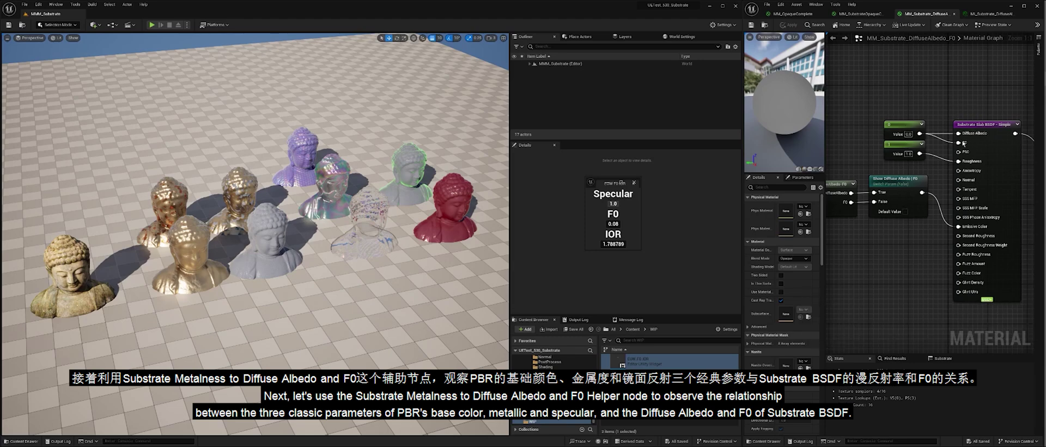
right_click_drag(860, 241, 953, 248)
right_click_drag(962, 201, 917, 202)
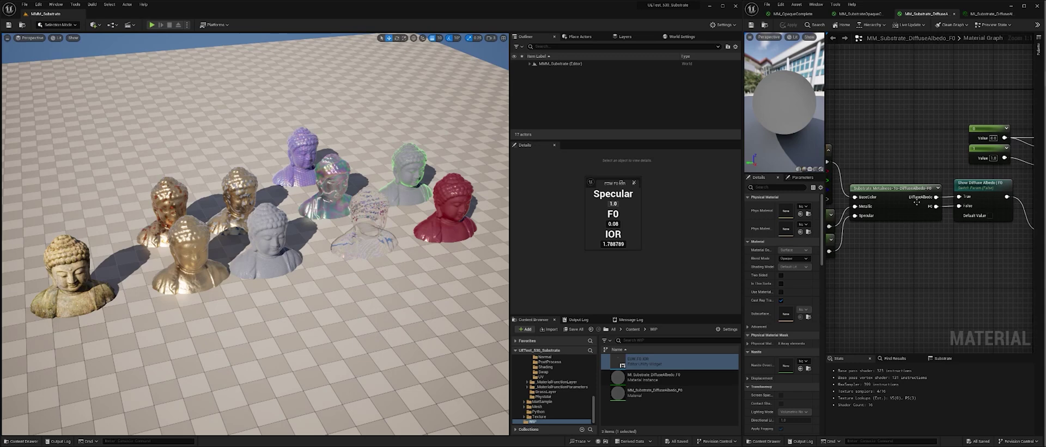
right_click_drag(966, 242, 927, 243)
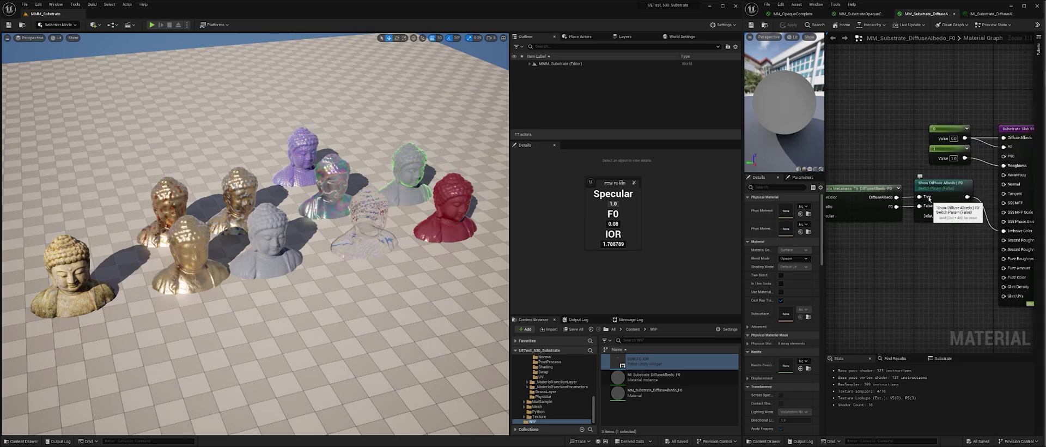
Lower Specular to 0.0 in the MI_Substrate_DiffuseAlbedo_F0 material instance and restore it to 1.0 to compare F0.
left_click(989, 14)
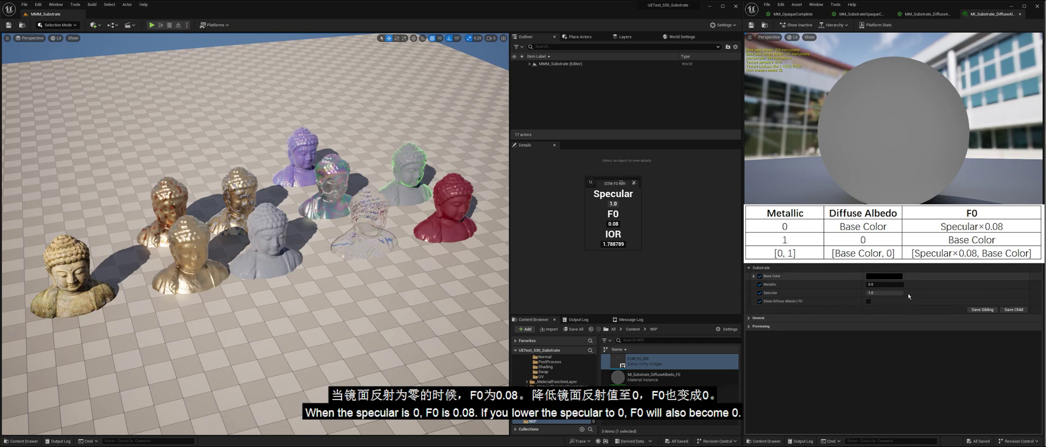
left_click_drag(907, 293, 868, 292)
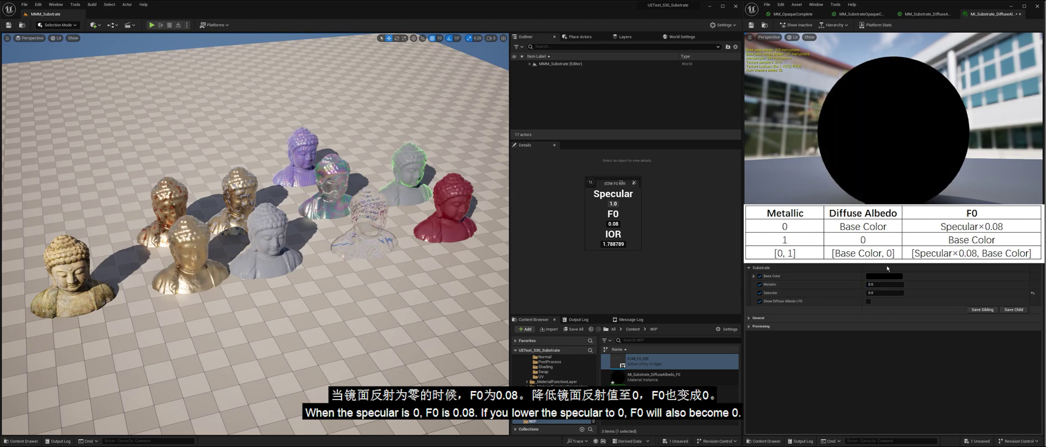
left_click_drag(879, 293, 914, 293)
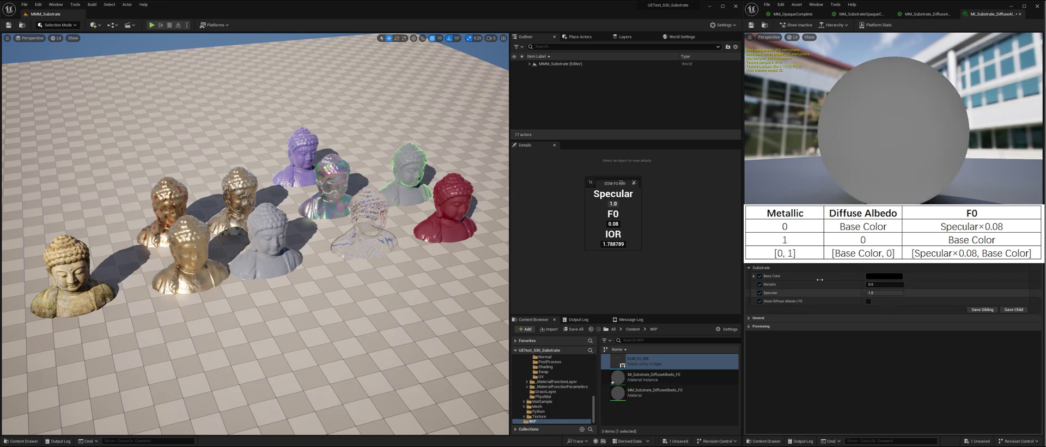
mouse_move(615, 204)
left_mouse_down()
mouse_move(603, 204)
mouse_move(621, 204)
left_mouse_up()
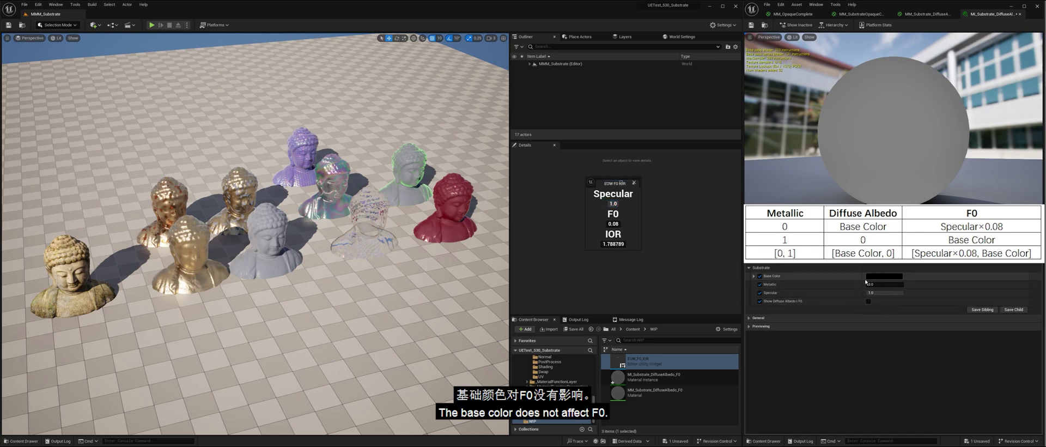
Preview a brighter Base Color on the material instance and discard the change.
left_click(885, 276)
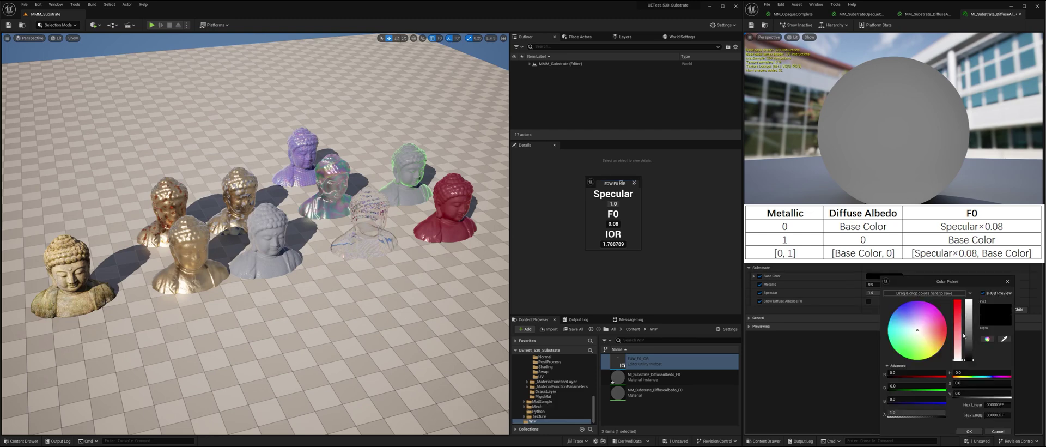
mouse_move(969, 359)
left_mouse_down()
mouse_move(972, 303)
mouse_move(973, 346)
left_mouse_up()
left_click(998, 432)
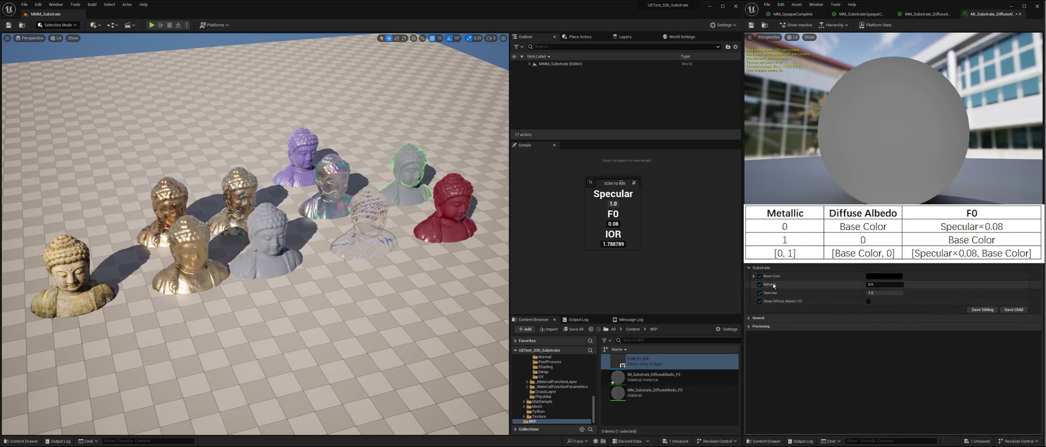
Set Metallic to 1.0 on the material instance and vary Specular to check its effect on F0.
left_click(881, 285)
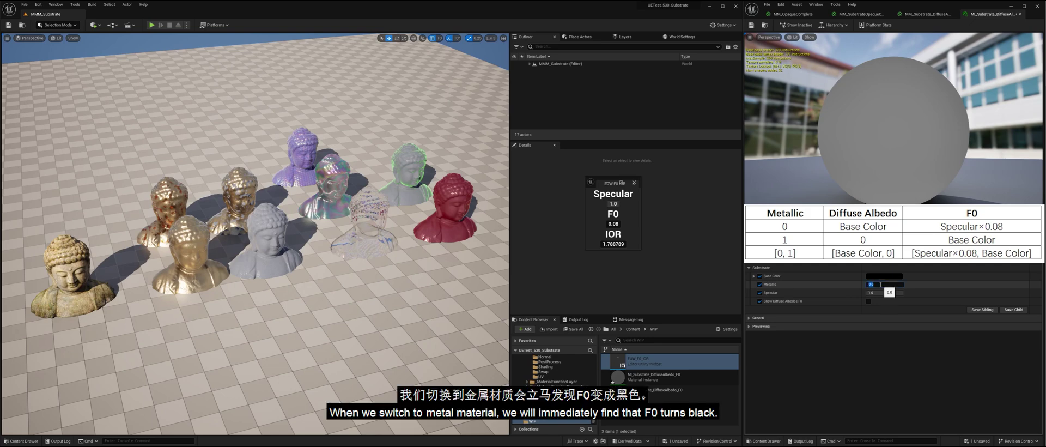
type("1")
key("Return")
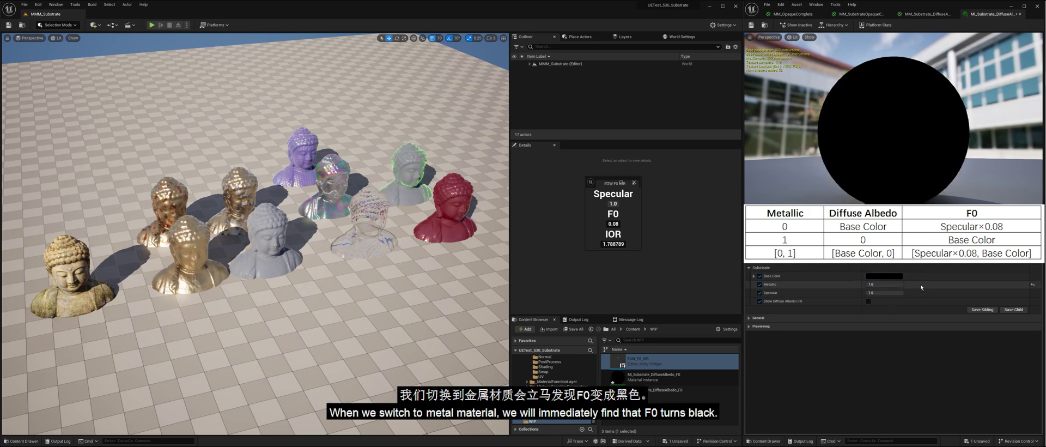
left_click_drag(902, 293, 889, 293)
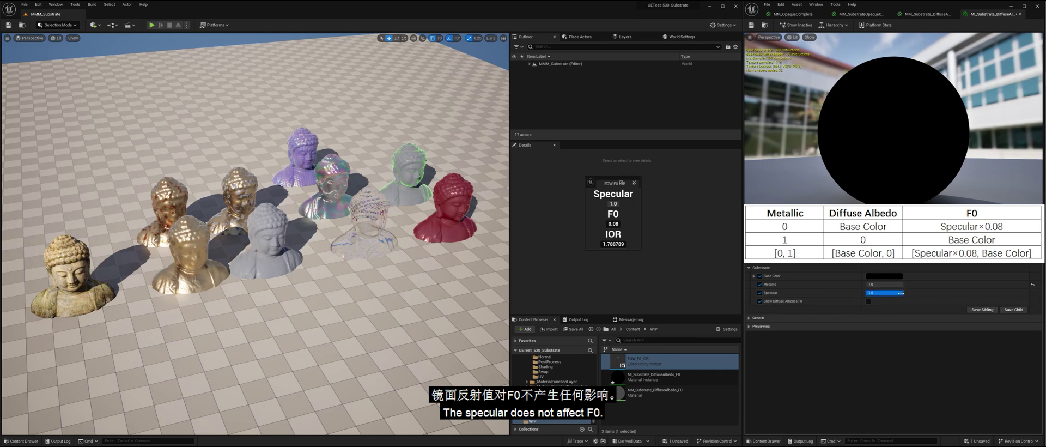
Try out Base Color brightness on the fully metallic material and discard the color change.
left_click(892, 276)
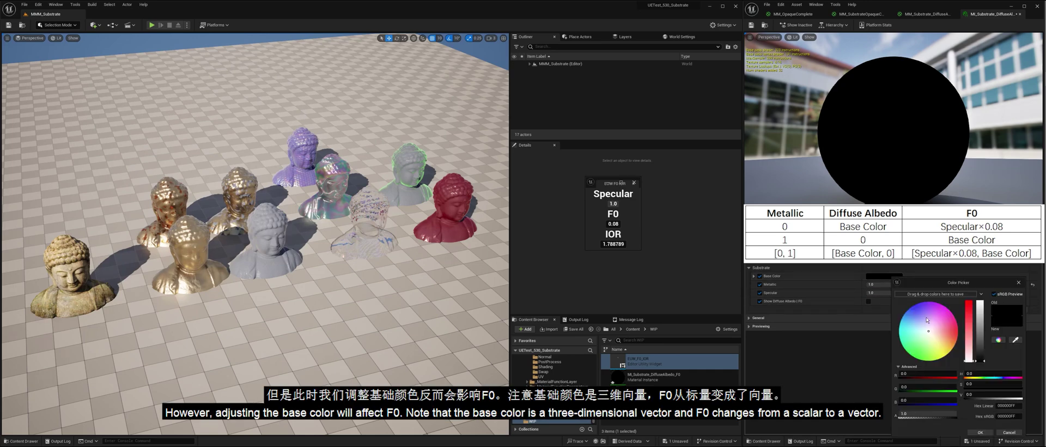
mouse_move(980, 357)
left_mouse_down()
mouse_move(980, 308)
mouse_move(981, 363)
left_mouse_up()
left_click(1009, 433)
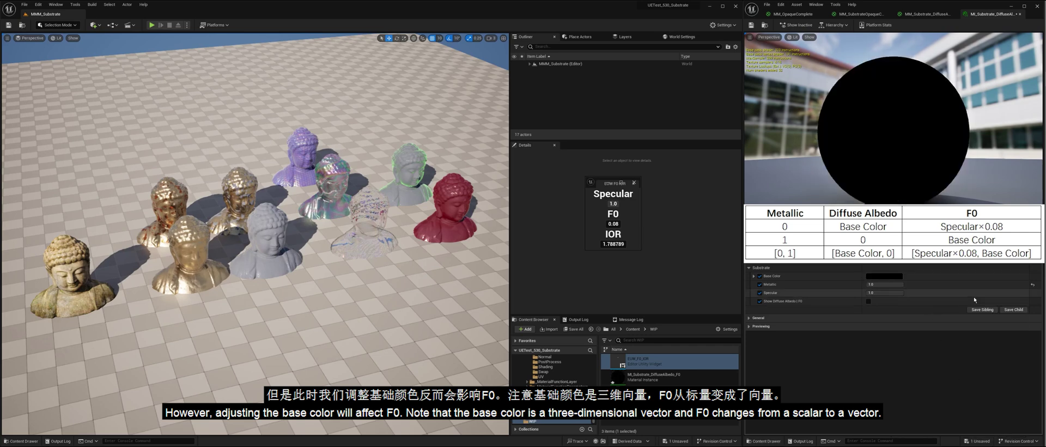
Reset Metallic to its default, switch the preview to Diffuse Albedo, and vary Specular to test its influence.
left_click(1032, 285)
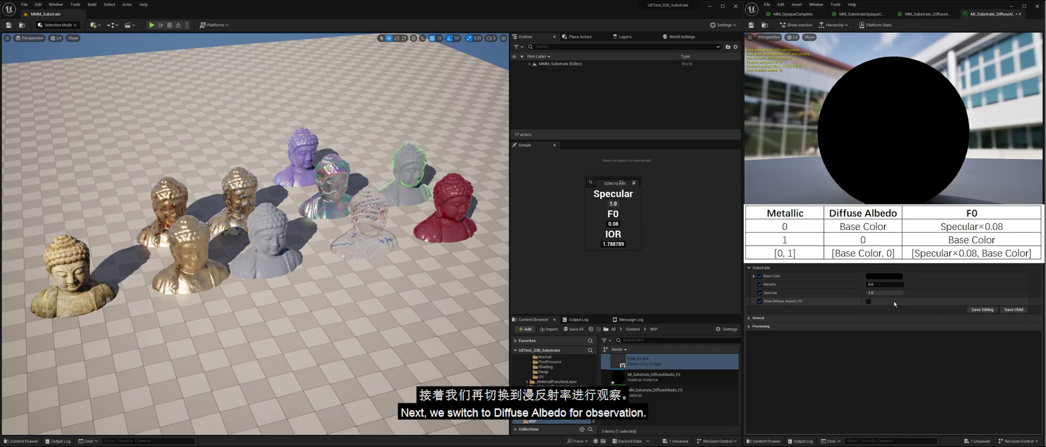
left_click(869, 301)
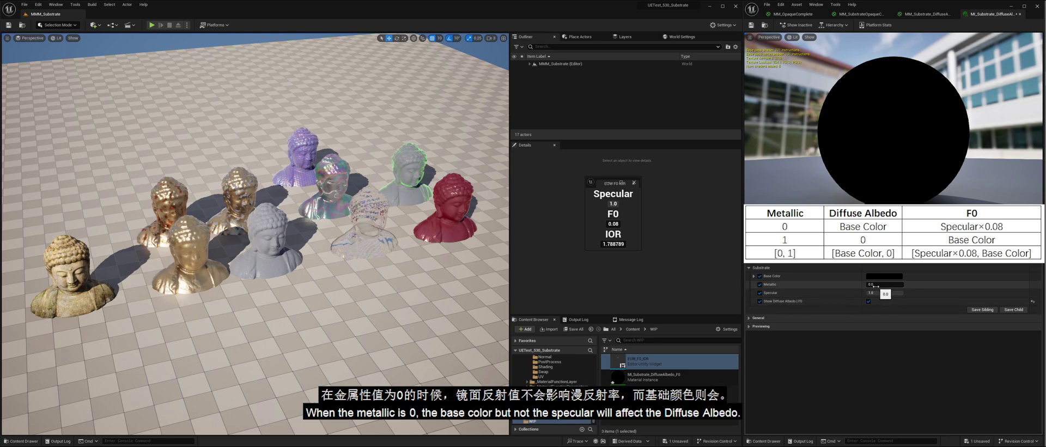
mouse_move(887, 293)
left_mouse_down()
mouse_move(872, 292)
mouse_move(921, 293)
mouse_move(886, 293)
mouse_move(908, 293)
left_mouse_up()
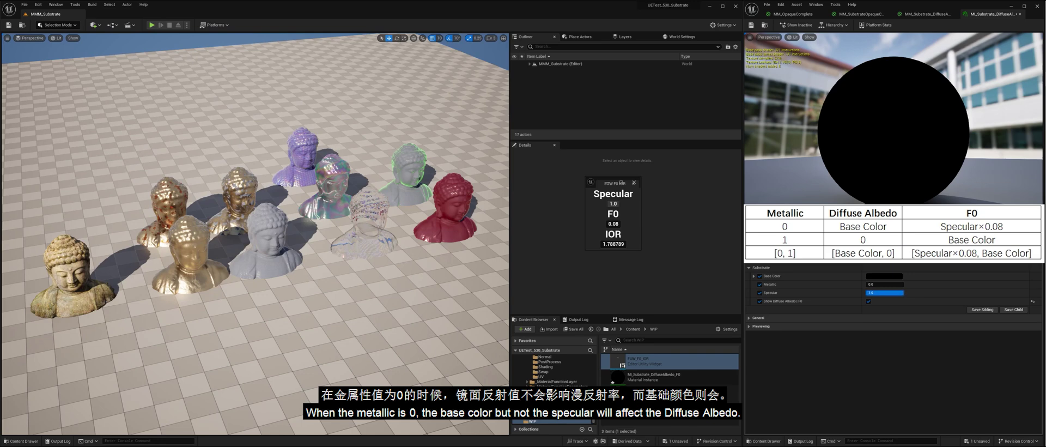
Preview a white Base Color in the Diffuse Albedo view and discard the change.
left_click(884, 276)
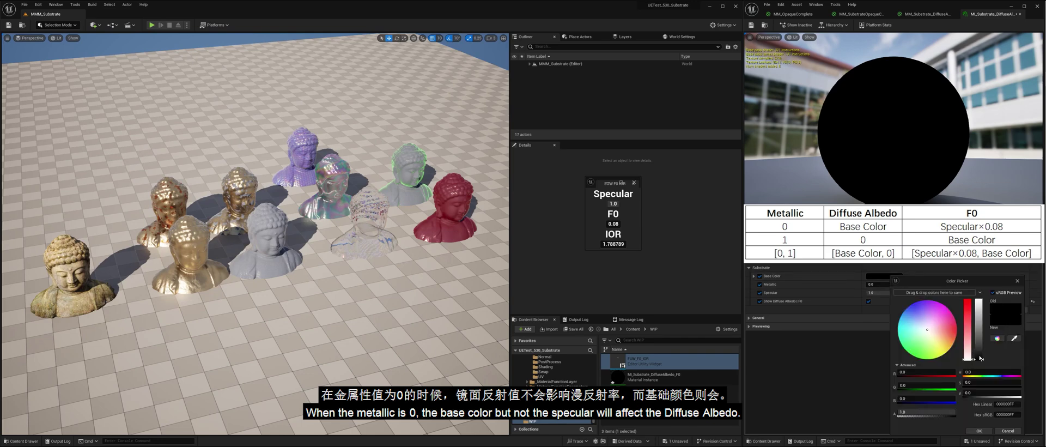
left_click_drag(981, 358, 981, 294)
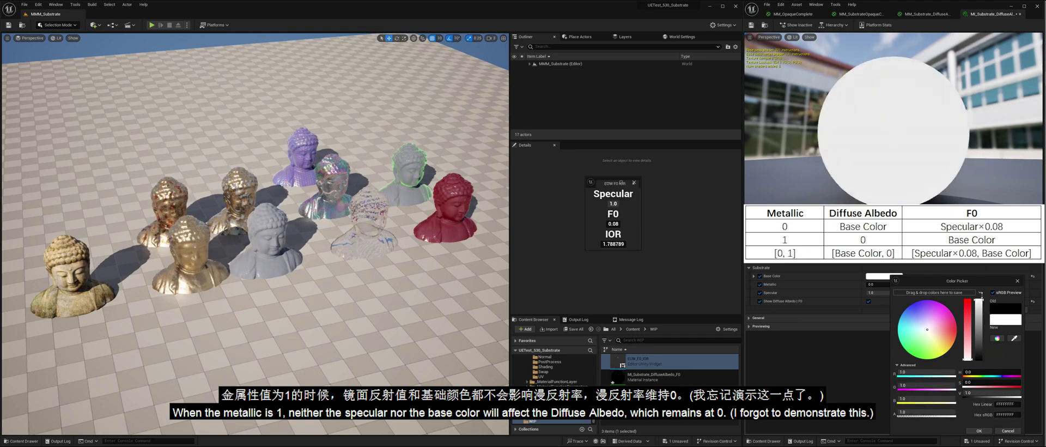
left_click(1008, 431)
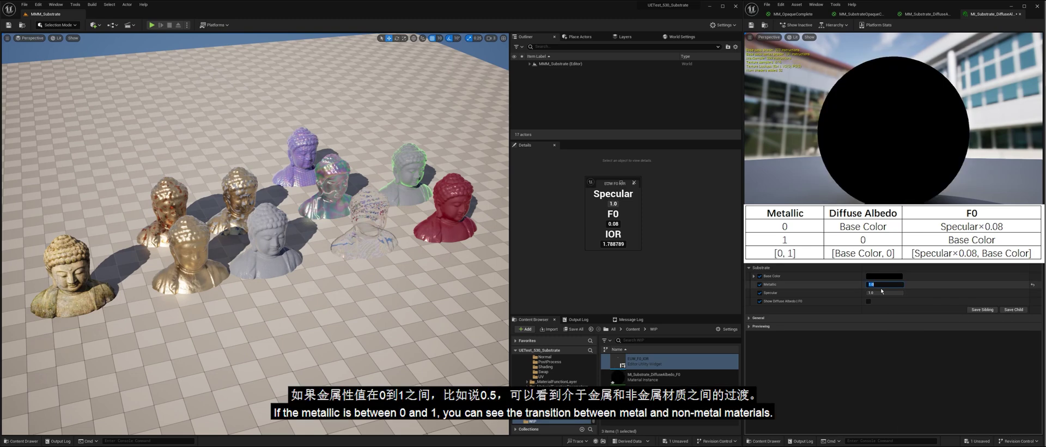
Set Metallic to 0.5 and try Specular and Base Color changes to observe F0 between metal and non-metal.
type("0.5")
key("Return")
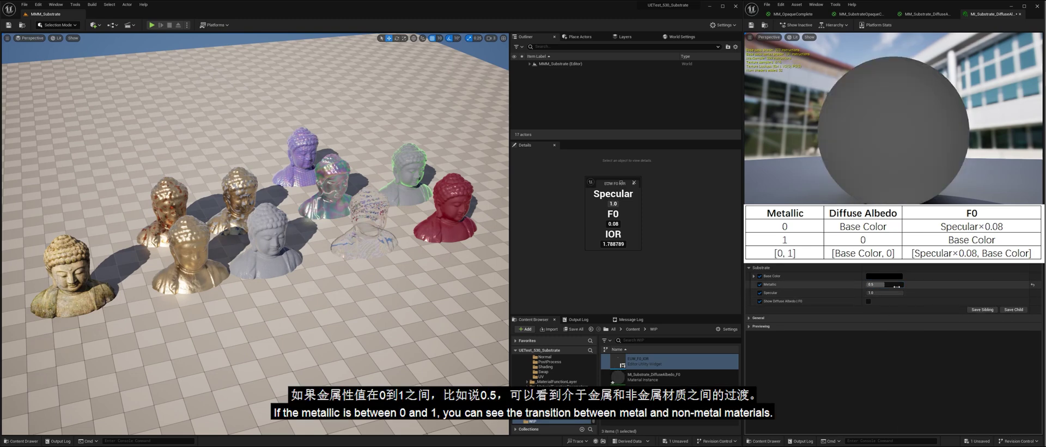
left_click(885, 293)
type("0.056")
left_click(884, 275)
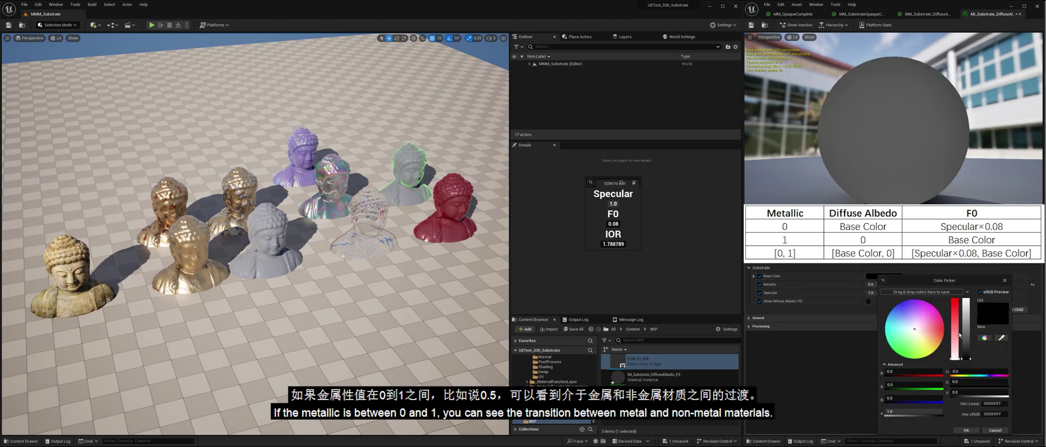
left_click(995, 430)
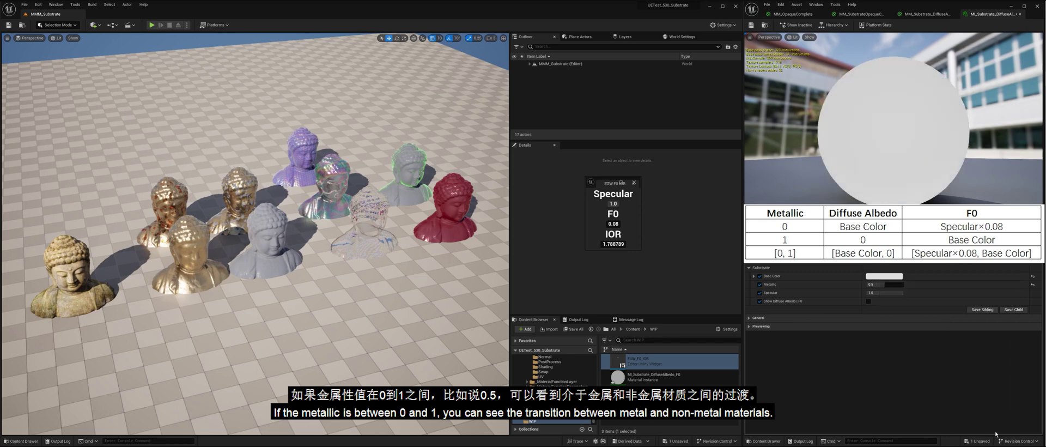
Switch the half-metallic material's preview to Diffuse Albedo and vary Specular and Base Color to compare their effects.
left_click(869, 302)
left_click(884, 293)
type("0.0")
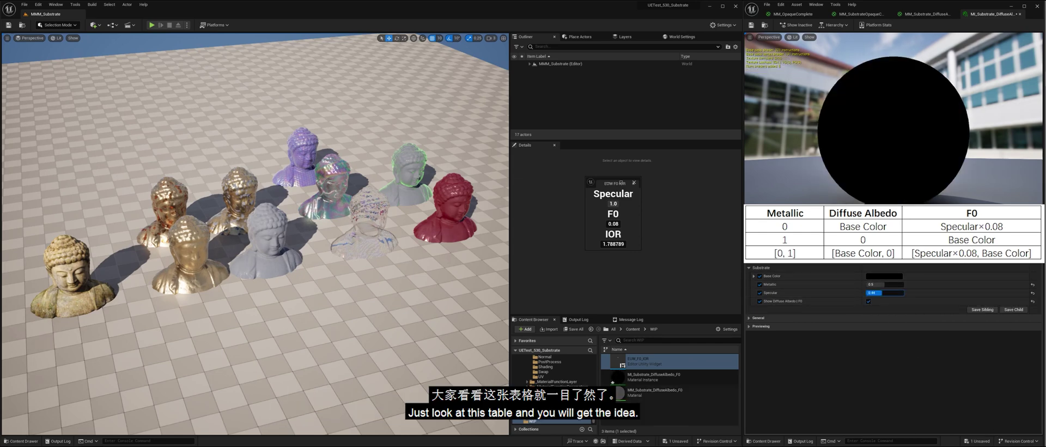
left_click_drag(867, 292, 903, 292)
left_click(878, 277)
left_click_drag(966, 354, 970, 295)
left_click(966, 433)
left_click_drag(899, 294, 898, 295)
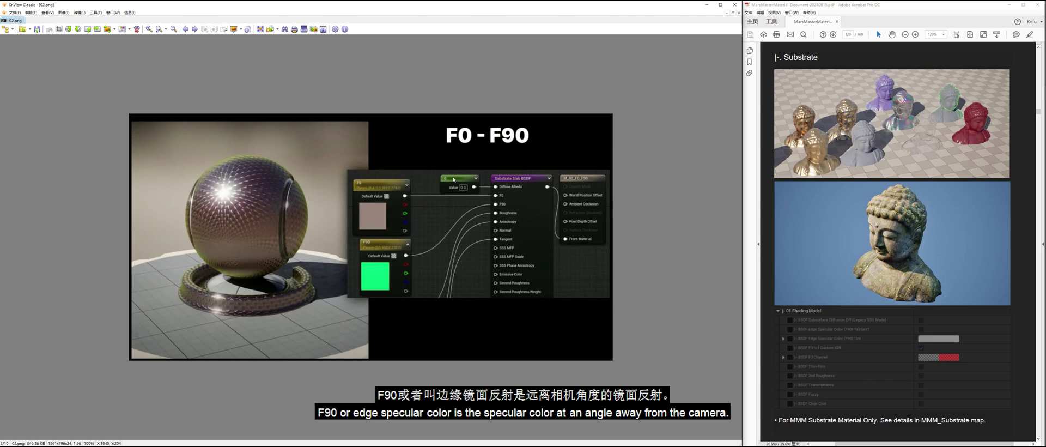
Review the Substrate slides in XnView, from F0 - F90 through Thin Layer Interference, Second Roughness, Rough Refraction and Fuzz to the layered coat example.
scroll(459, 175, "down", 1)
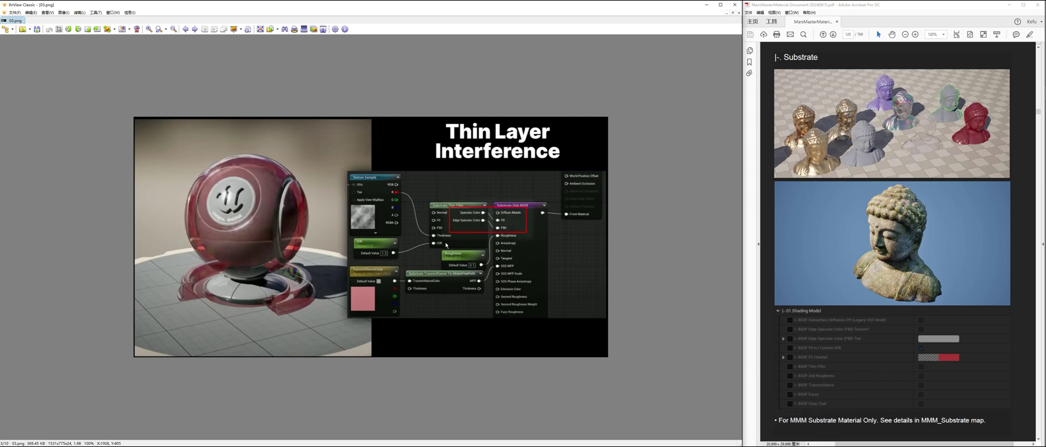
left_click(195, 29)
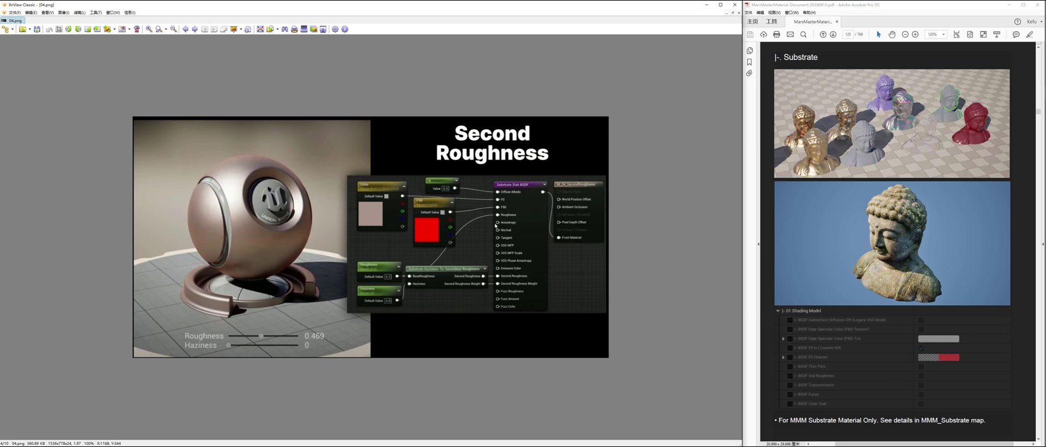
left_click(194, 29)
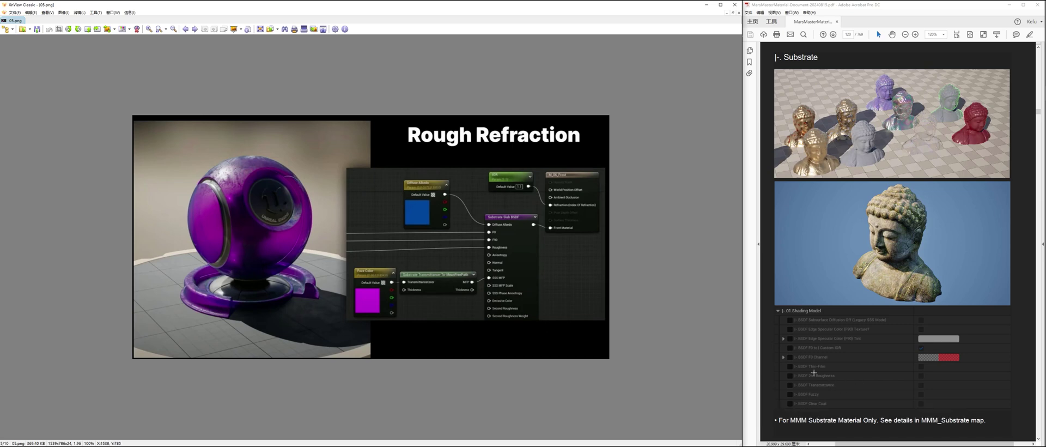
left_click(195, 28)
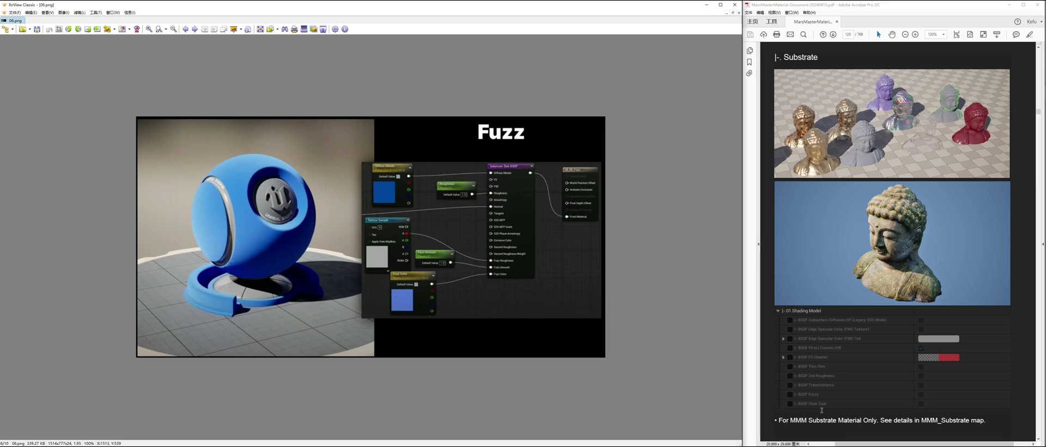
left_click(195, 29)
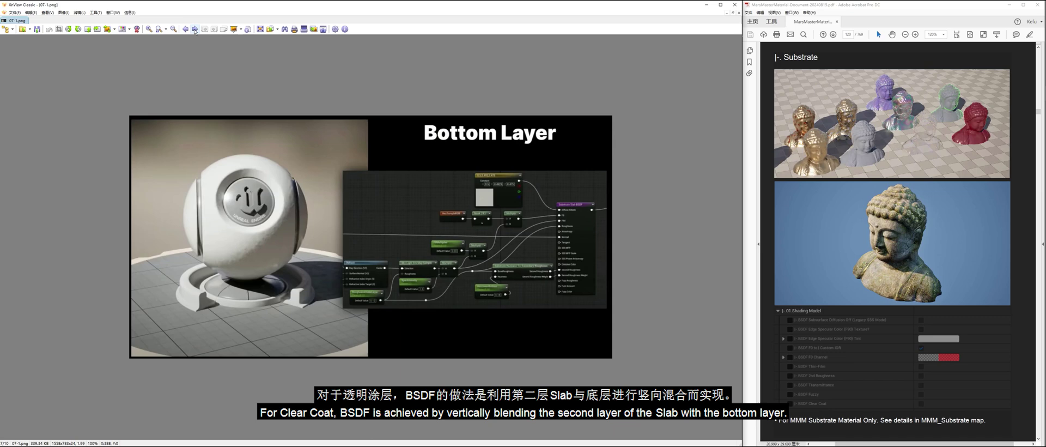
left_click(195, 29)
left_click(195, 29)
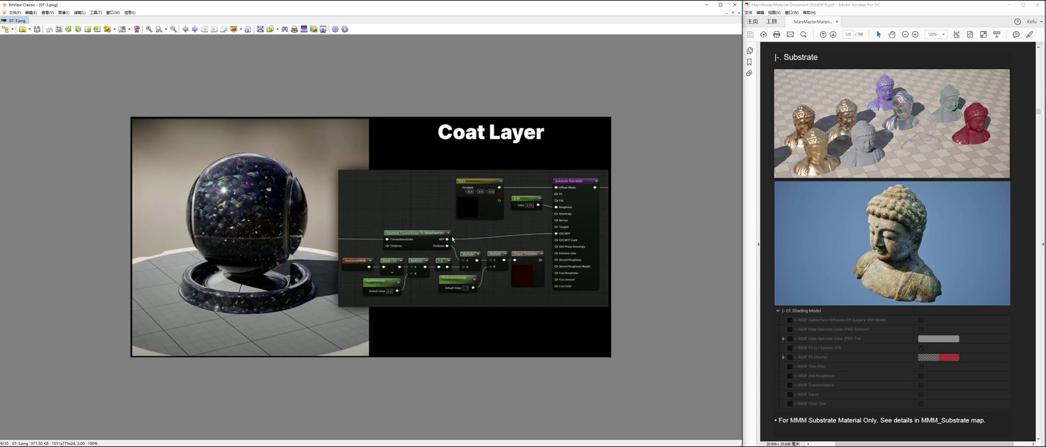
left_click(195, 29)
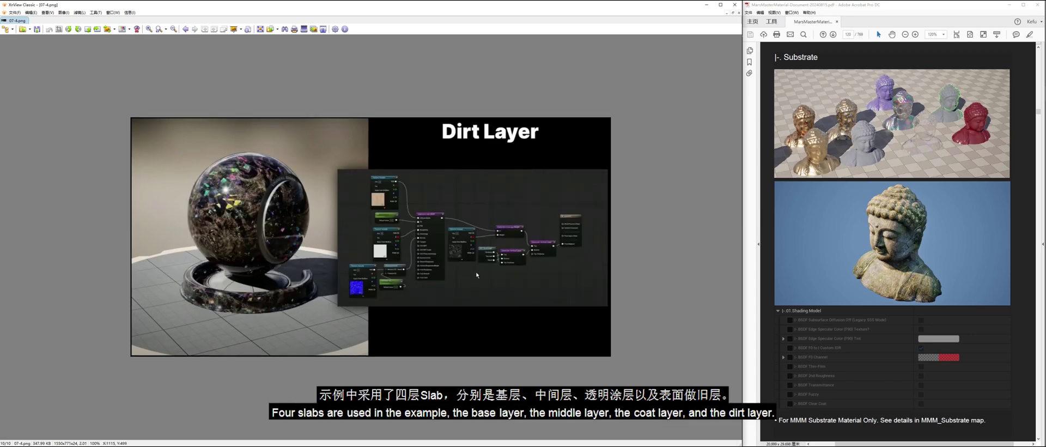
scroll(537, 241, "up", 3)
scroll(578, 259, "down", 2)
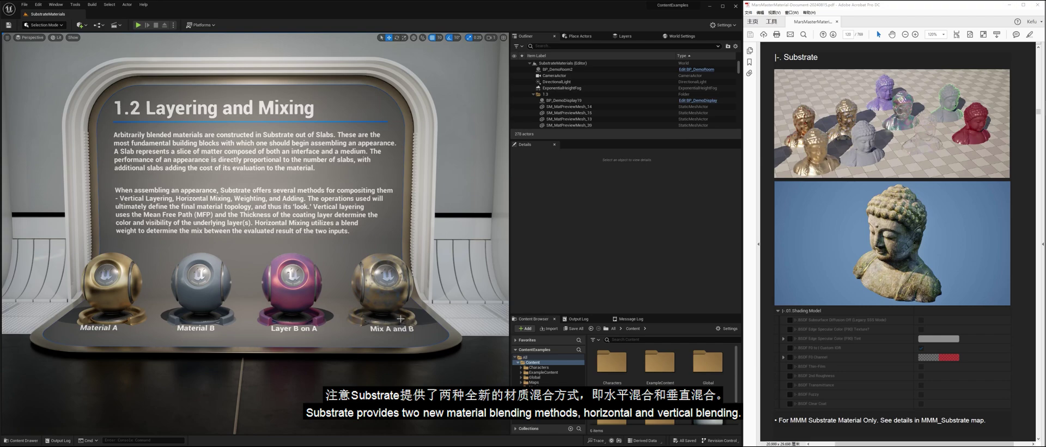
Examine the material balls on the 1.2 Layering and Mixing display in the ContentExamples project.
scroll(407, 307, "up", 5)
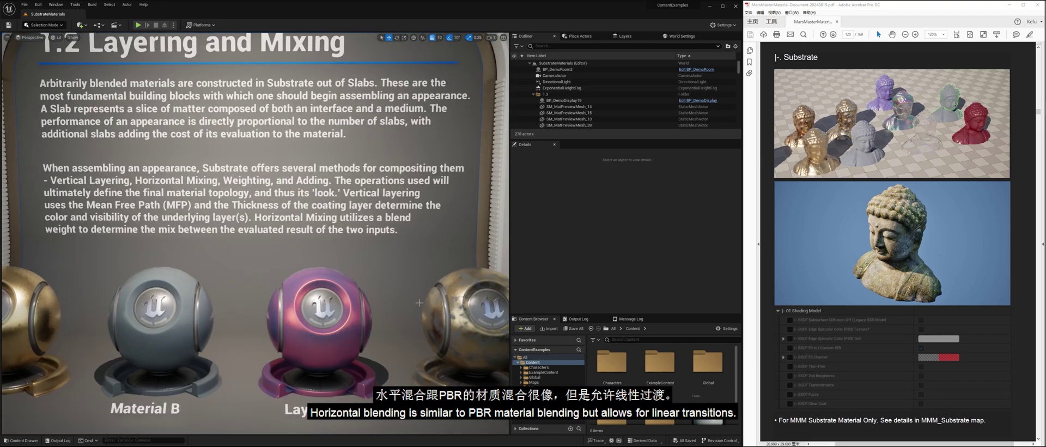
middle_click_drag(419, 303, 504, 335)
scroll(419, 304, "up", 5)
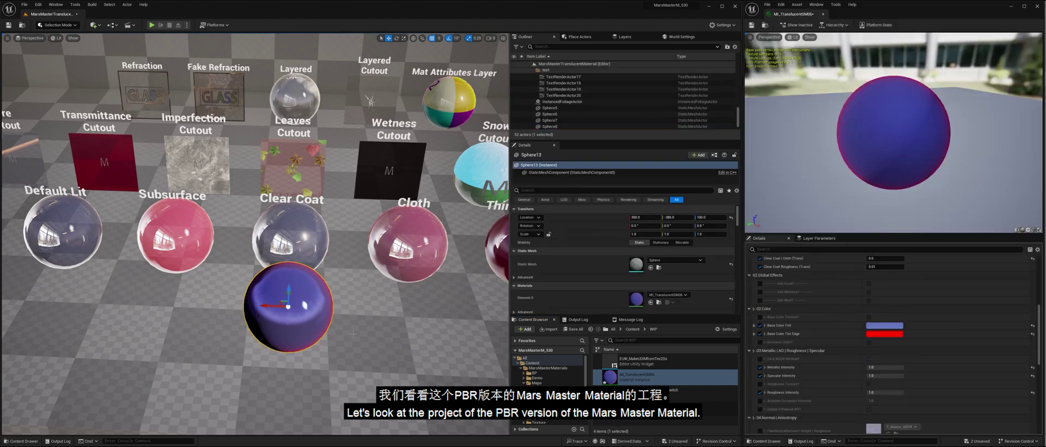
Focus on the selected blue sphere and override the Index of Refraction in its translucent material instance.
key("f")
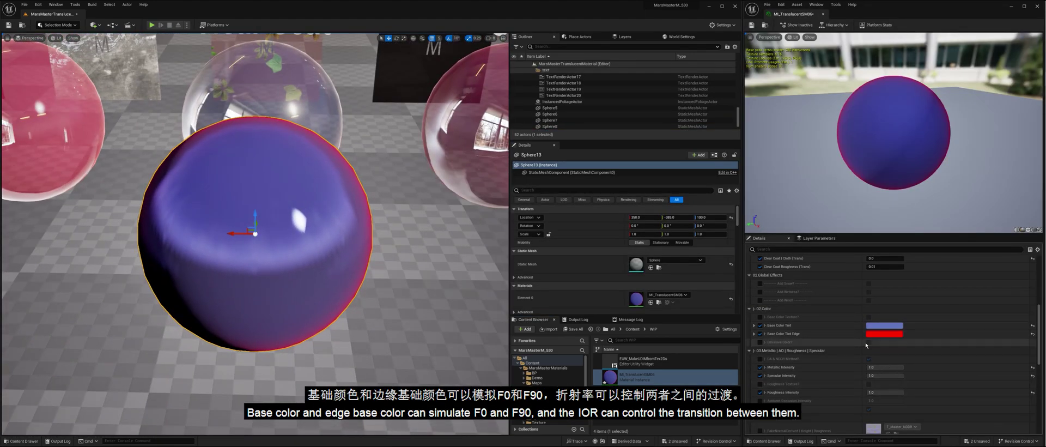
scroll(911, 366, "down", 4)
scroll(910, 366, "down", 2)
left_click(881, 403)
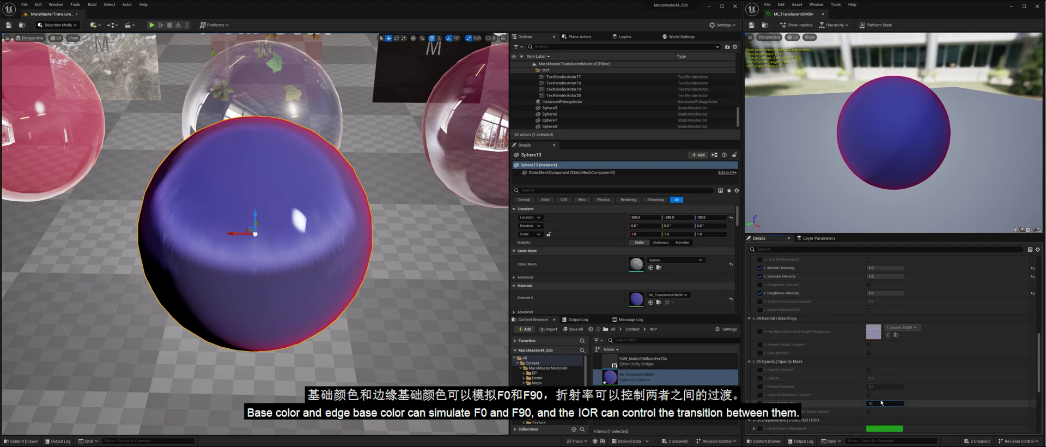
key("Return")
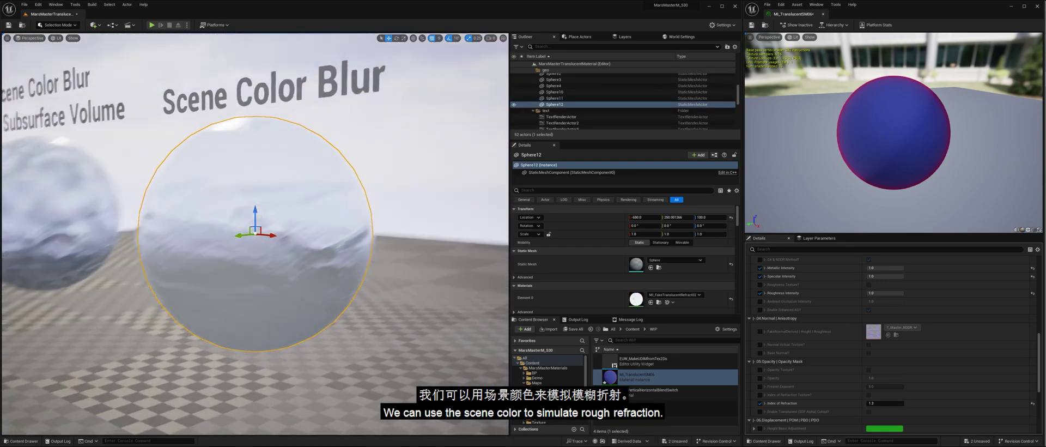
Examine the Scene Color Blur sphere and the Curve pearlescence sphere from different angles.
mouse_move(255, 234)
left_mouse_down("alt")
mouse_move(313, 197)
mouse_move(261, 228)
left_mouse_up("alt")
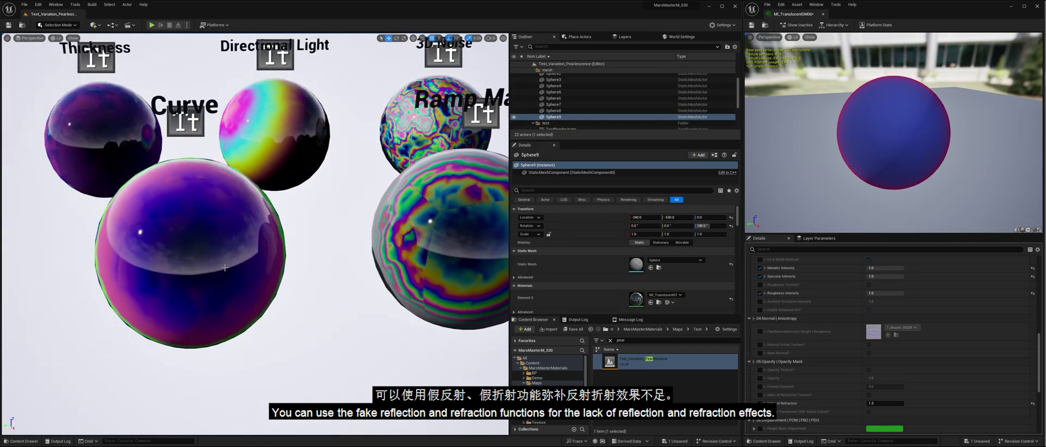
left_click(236, 266)
key("f")
left_click_drag(235, 266, 336, 234, "alt")
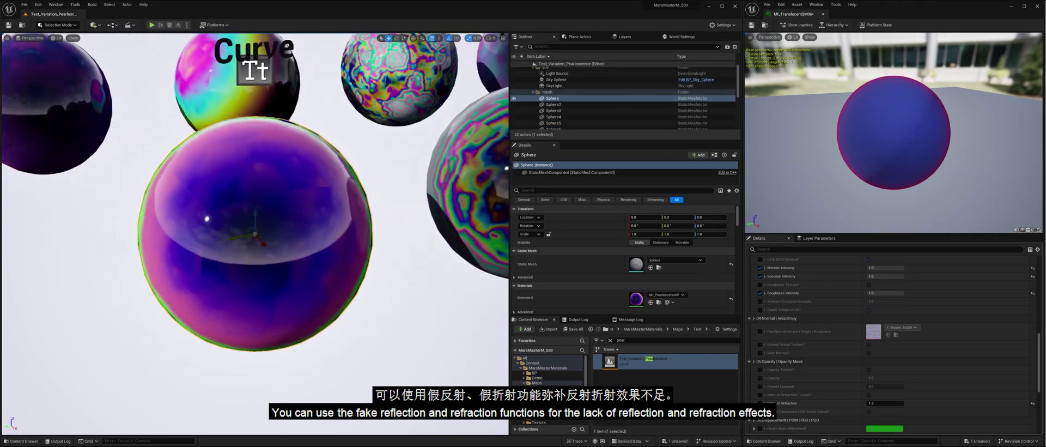
scroll(337, 235, "down", 4)
middle_click_drag(336, 234, 358, 226)
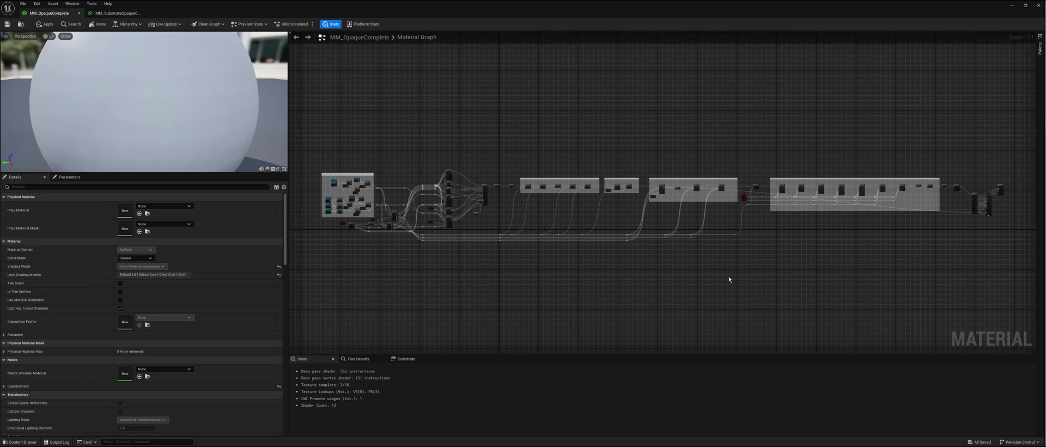
Trace the MM_OpaqueComplete material graph through its modular functions to the nodes that convert PBR to Substrate.
scroll(363, 208, "up", 6)
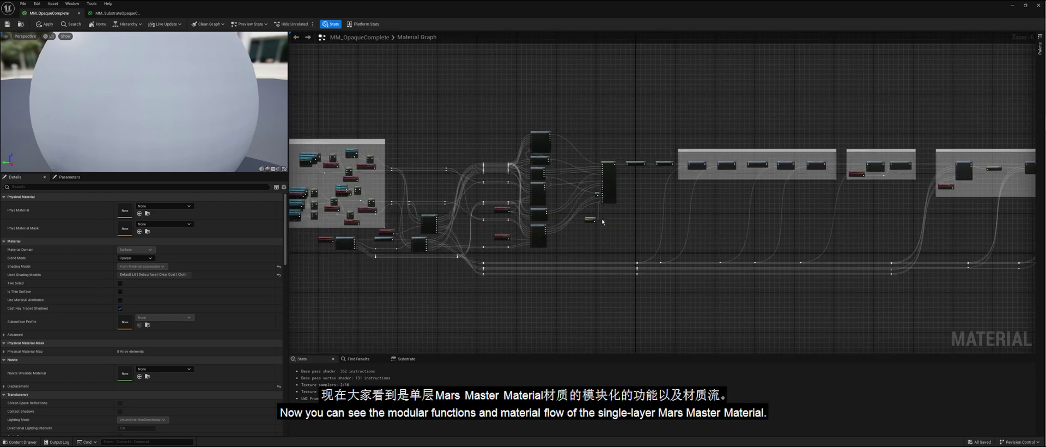
right_click_drag(878, 202, 579, 208)
mouse_move(980, 227)
right_mouse_down()
mouse_move(562, 229)
mouse_move(934, 257)
mouse_move(586, 256)
right_mouse_up()
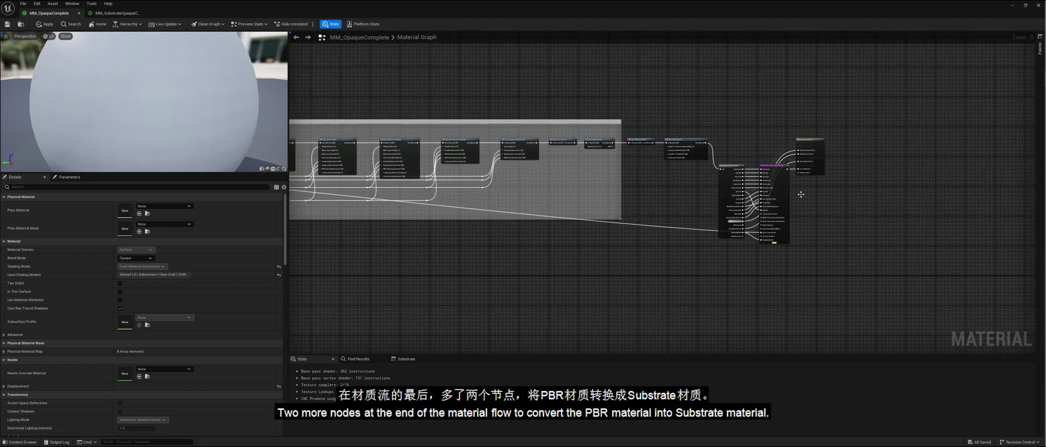
scroll(834, 183, "up", 3)
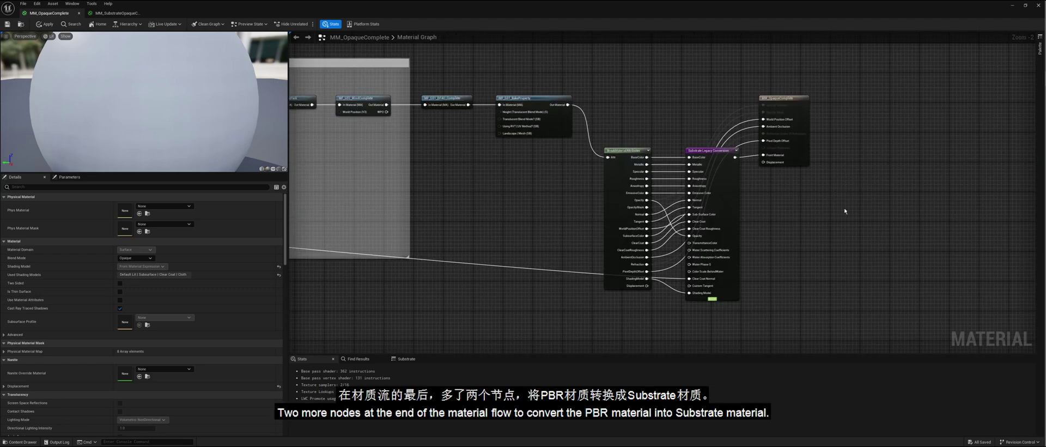
Examine the BreakMaterialAttributes and Substrate Legacy Conversion nodes and their links to the MM_OpaqueComplete output.
scroll(845, 207, "up", 1)
left_click_drag(553, 92, 707, 171)
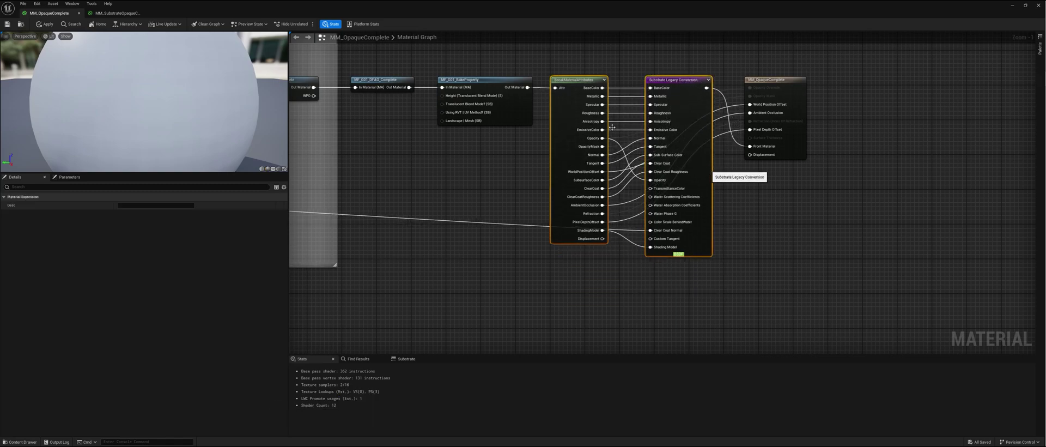
left_click(700, 62)
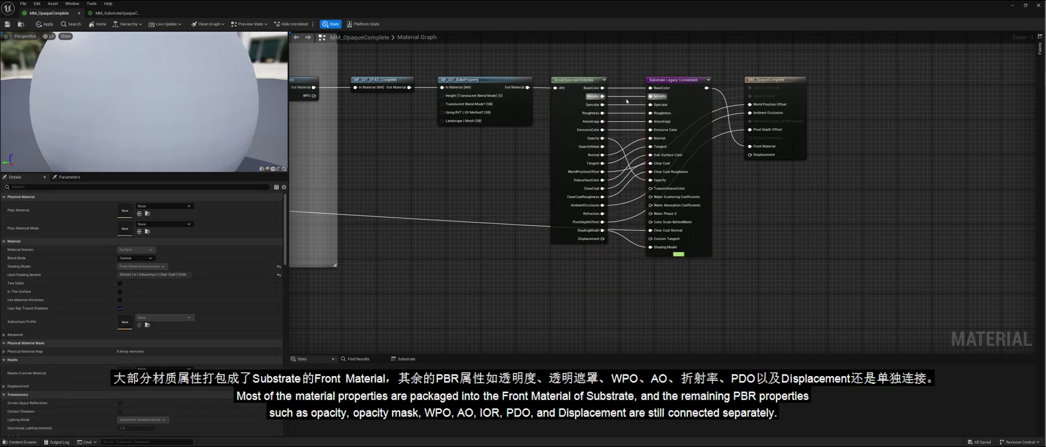
scroll(681, 110, "up", 1)
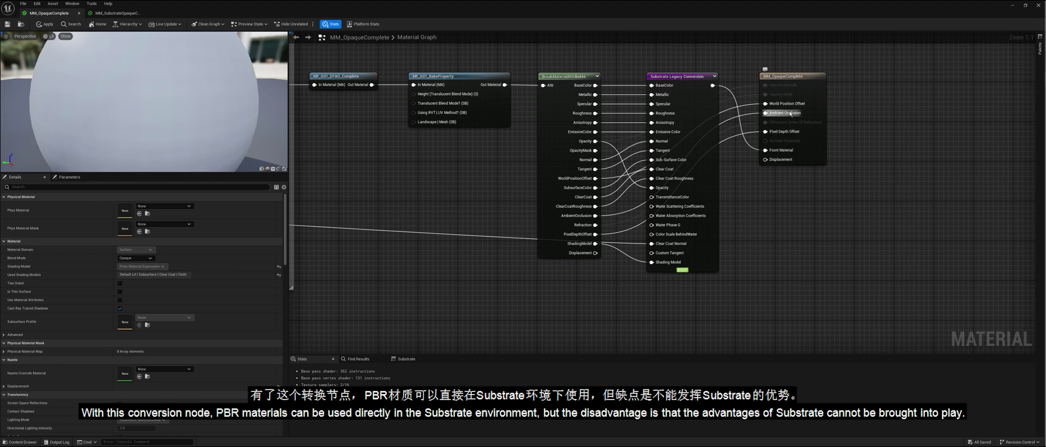
scroll(625, 226, "down", 1)
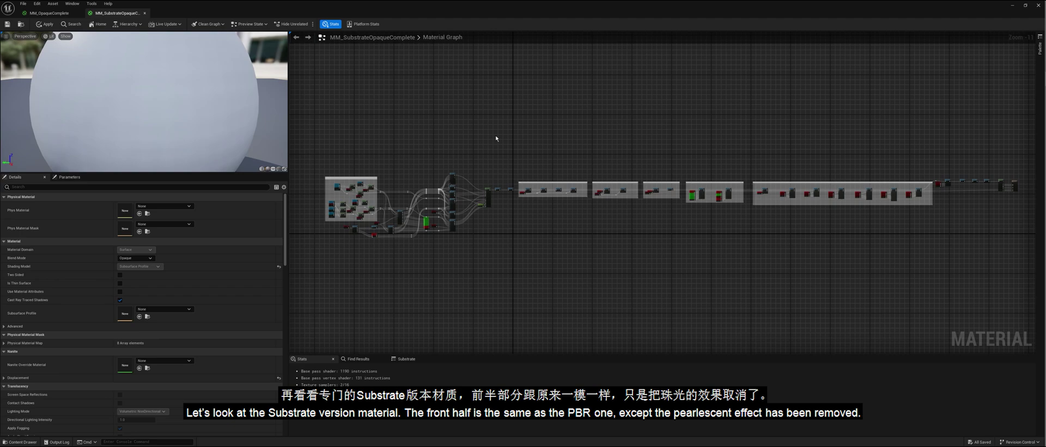
Follow the MM_SubstrateOpaqueComplete graph to the BSDF P01 Shading Model group and examine its PBR and BSDF outputs.
scroll(572, 180, "up", 2)
scroll(677, 229, "up", 6)
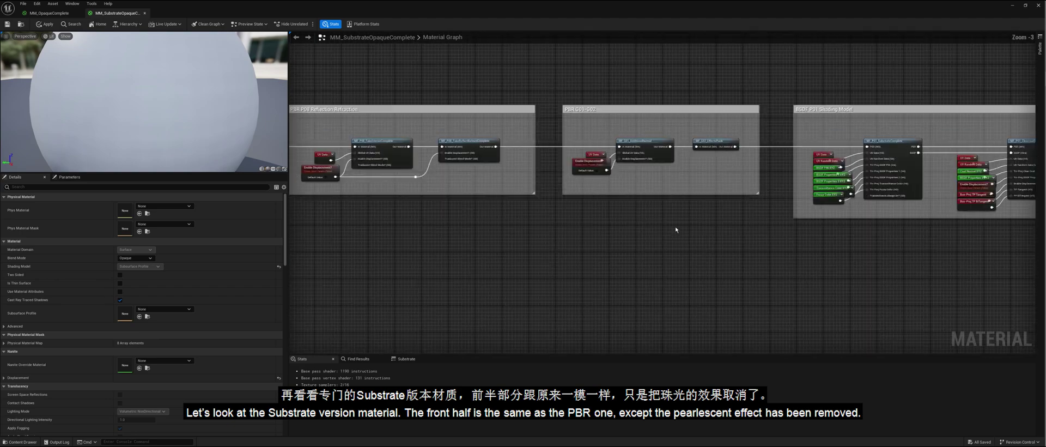
scroll(676, 230, "up", 2)
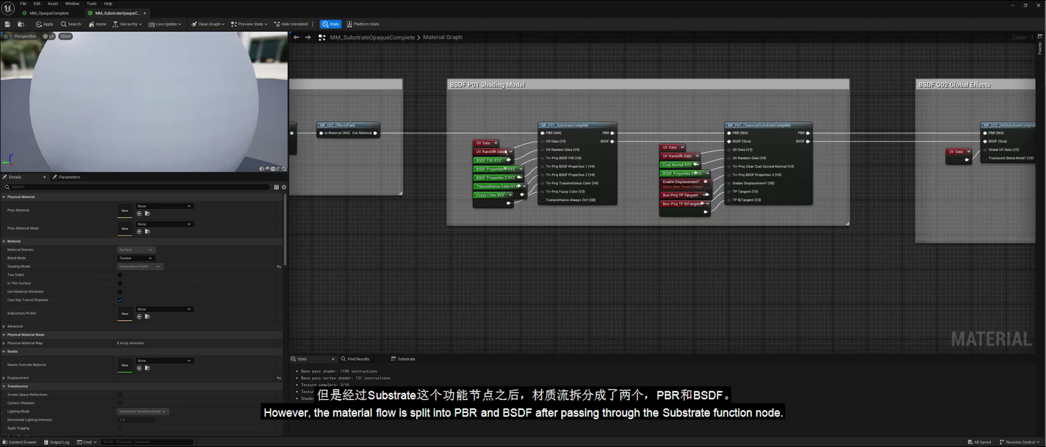
scroll(567, 115, "up", 1)
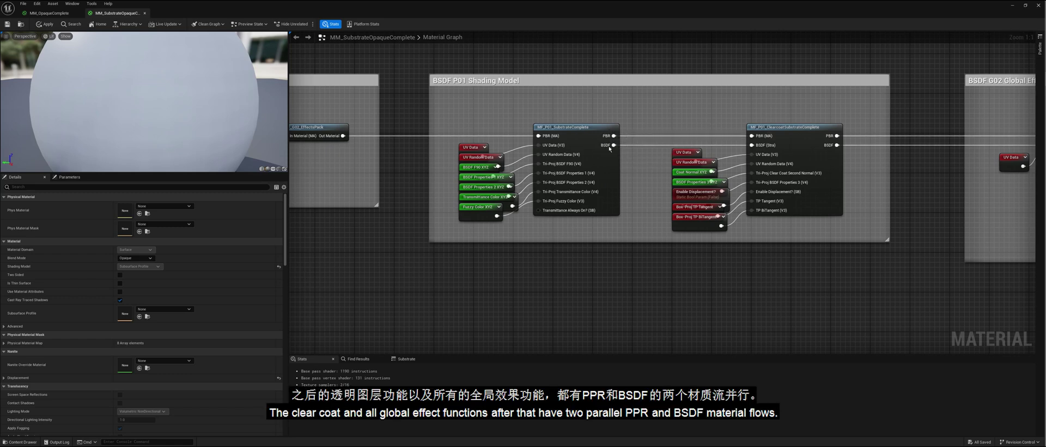
Trace the parallel PBR and BSDF flows through the BSDF G02 Global Effects functions towards the material output.
scroll(717, 126, "down", 1)
right_click_drag(916, 234, 618, 233)
right_click_drag(535, 148, 513, 153)
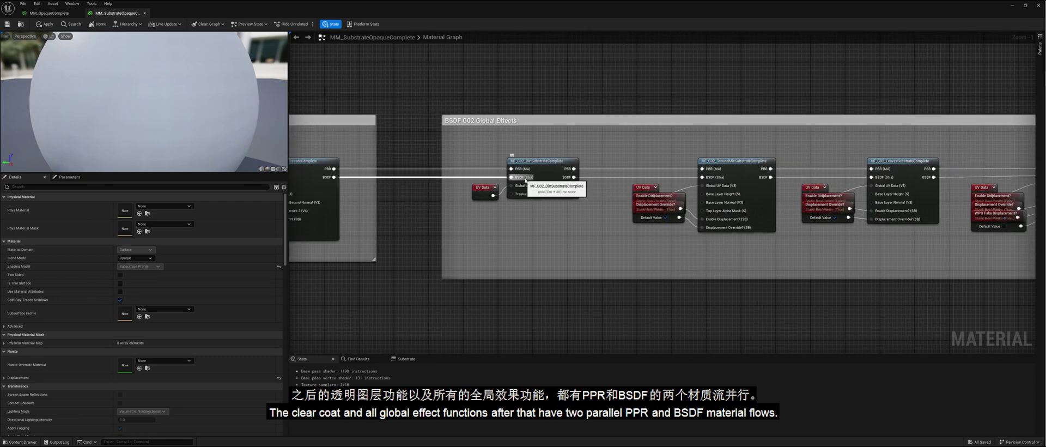
right_click_drag(530, 155, 431, 153)
right_click_drag(701, 248, 516, 244)
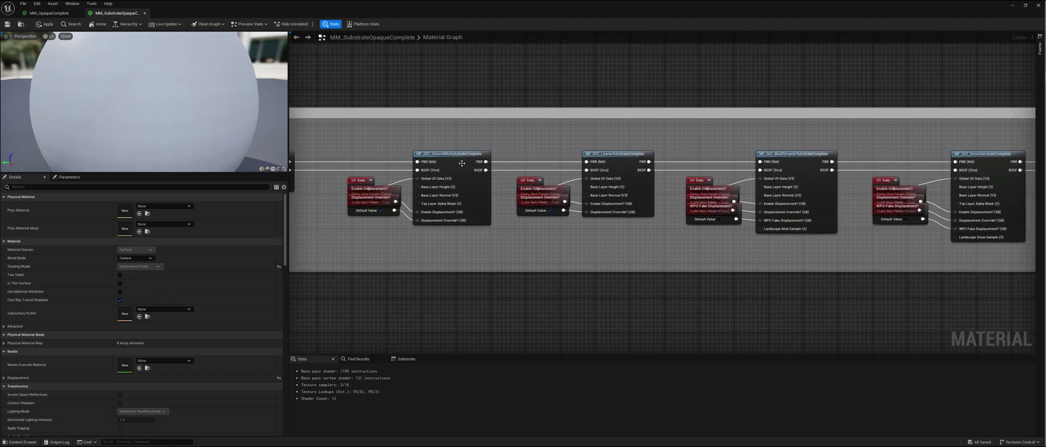
right_click_drag(645, 243, 528, 244)
right_click_drag(771, 234, 620, 240)
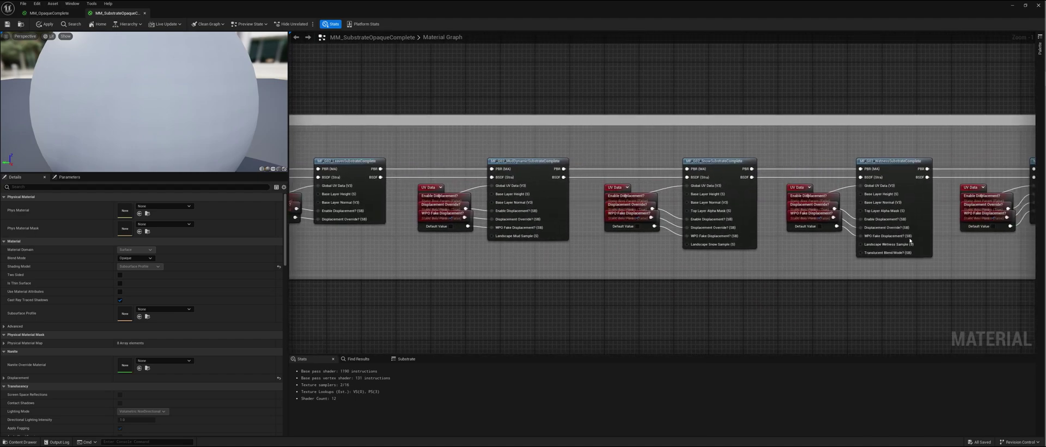
right_click_drag(963, 245, 684, 257)
scroll(763, 188, "up", 1)
right_click_drag(763, 189, 629, 185)
scroll(875, 229, "down", 2)
right_click_drag(875, 229, 571, 233)
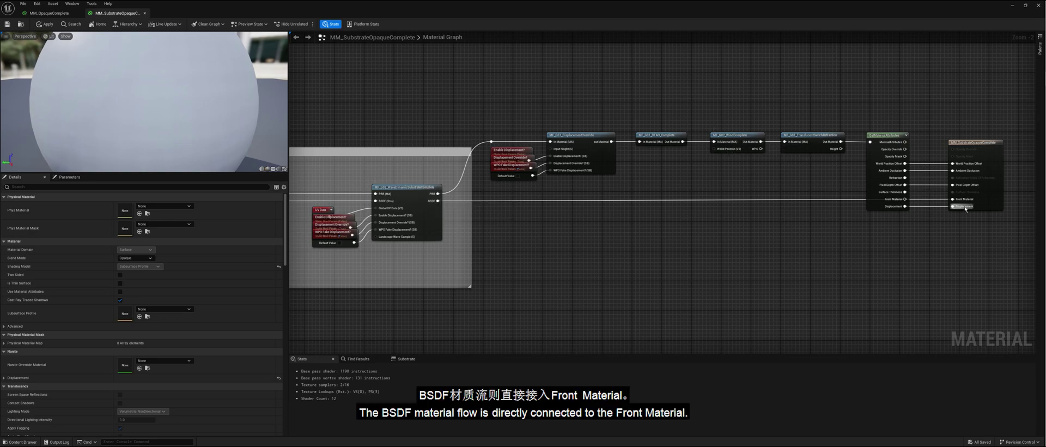
Examine how the PBR attributes and the BSDF flow connect to the MM_SubstrateOpaqueComplete output node.
right_click_drag(974, 230, 825, 244)
scroll(825, 244, "up", 2)
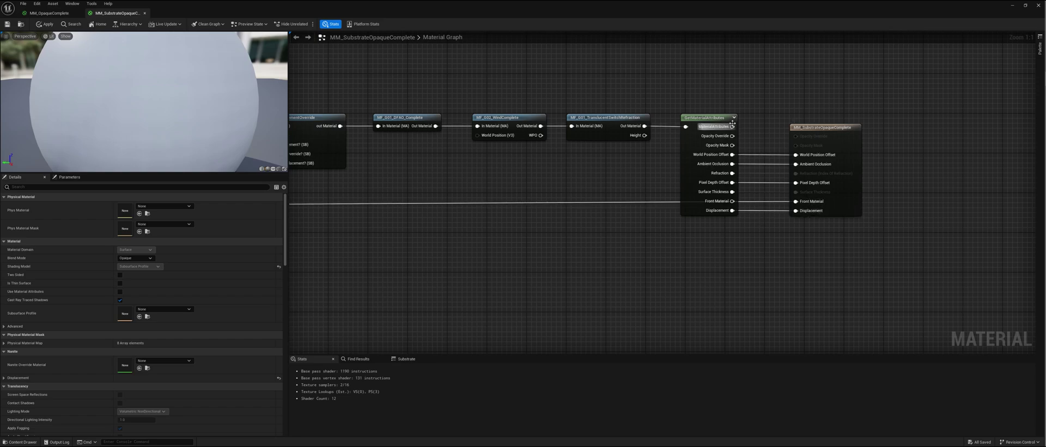
scroll(763, 236, "down", 5)
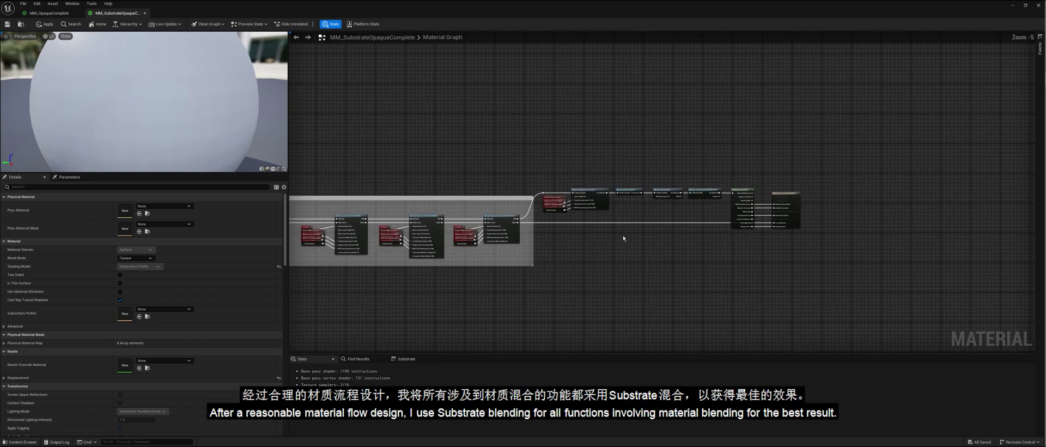
scroll(595, 243, "up", 1)
right_click_drag(595, 243, 682, 196)
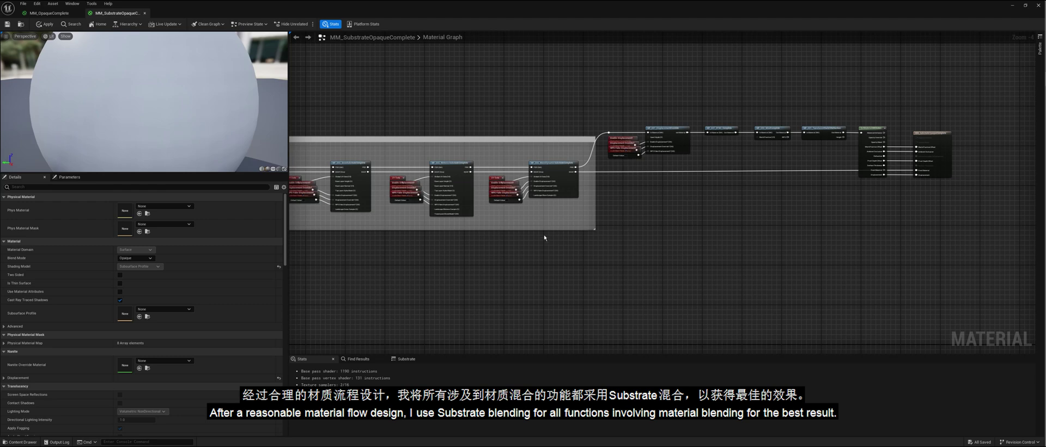
right_click_drag(523, 247, 749, 265)
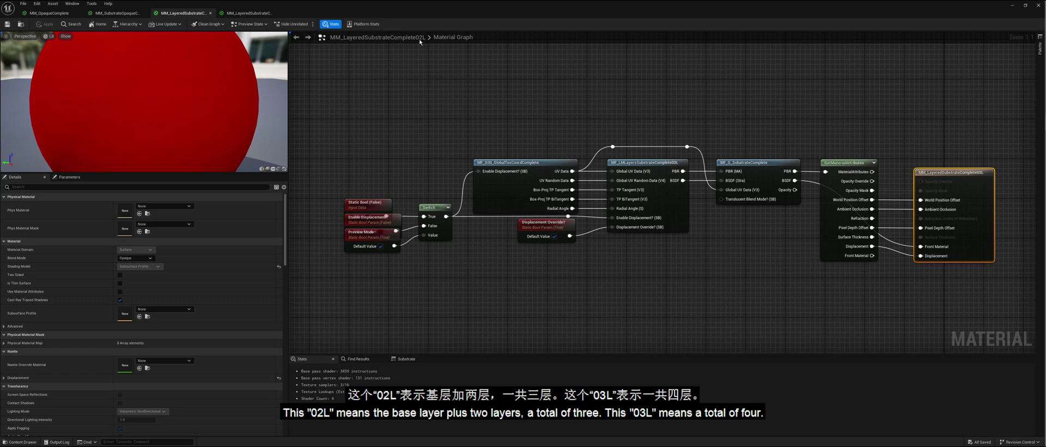
Compare the MM_LayeredSubstrateComplete03L and 02L graphs, and open the 02L material's MF_LMLayersSubstrateComplete02L function.
left_click(239, 13)
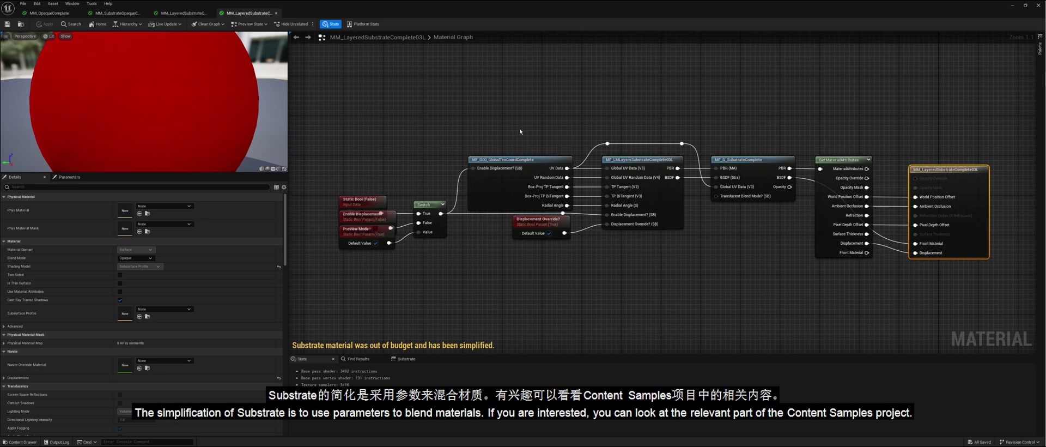
left_click(182, 13)
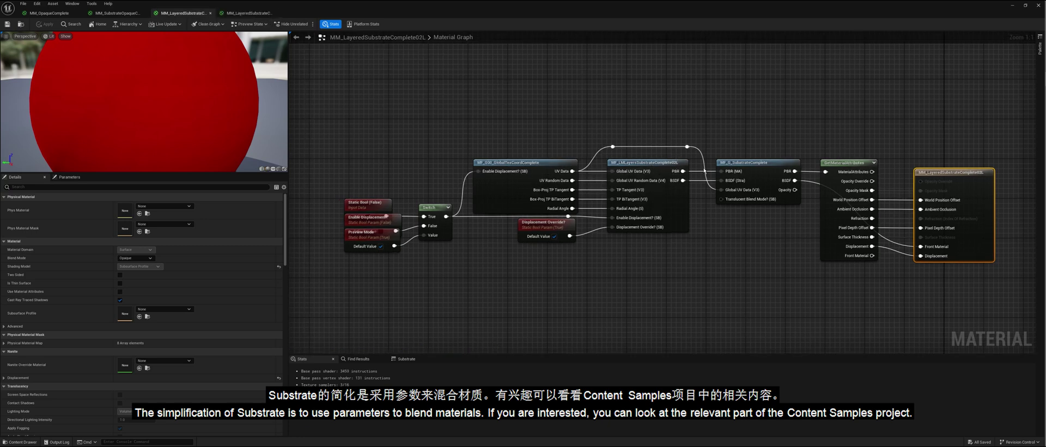
left_click(652, 162)
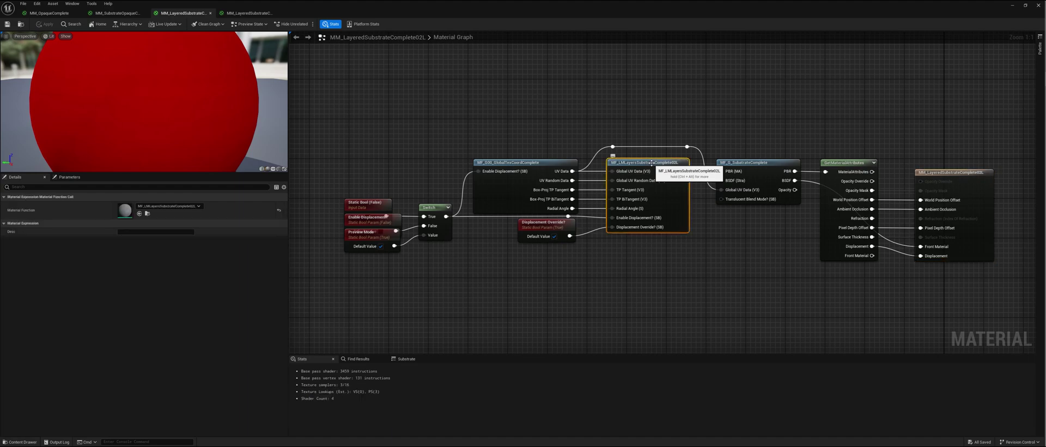
double_click(652, 162)
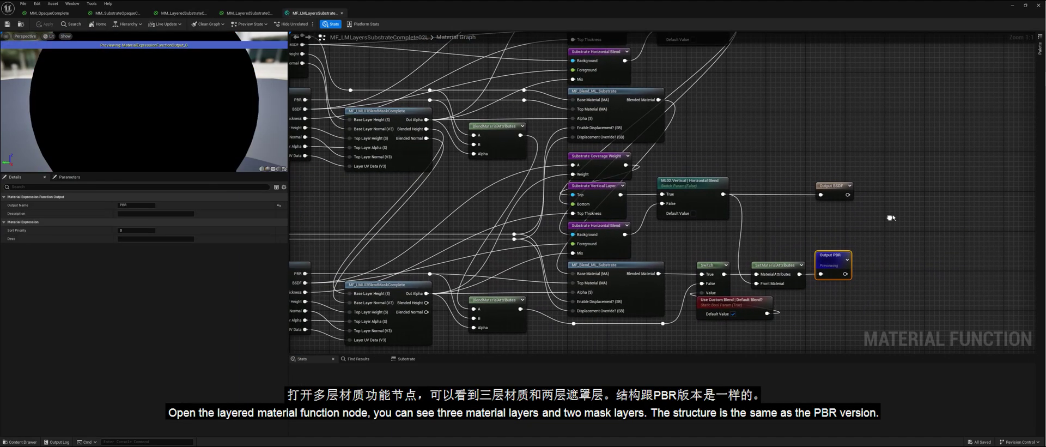
Examine the material layers, blend masks and Substrate vertical and horizontal blend nodes in the layered material function.
scroll(892, 217, "down", 4)
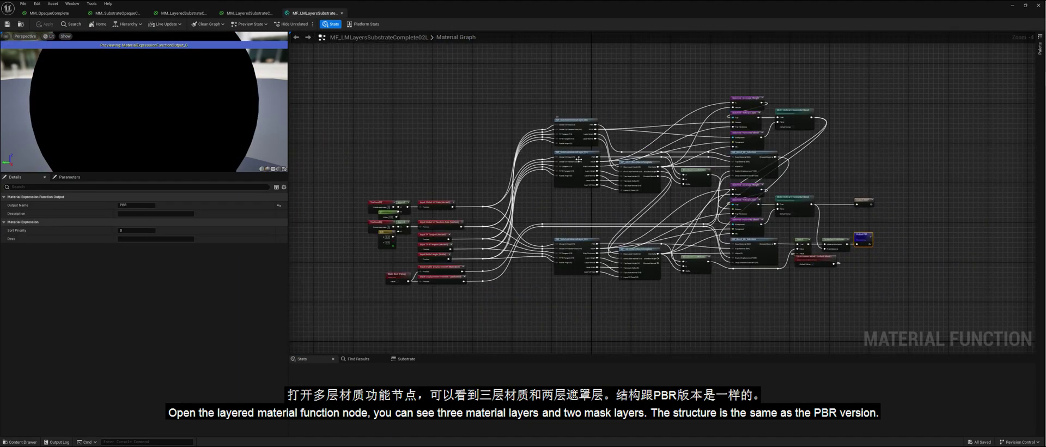
scroll(671, 196, "up", 3)
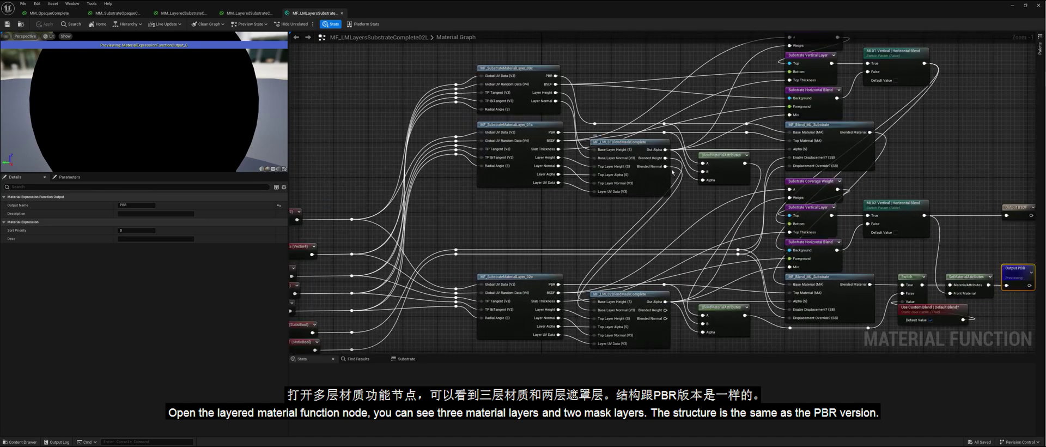
right_click_drag(667, 218, 546, 254)
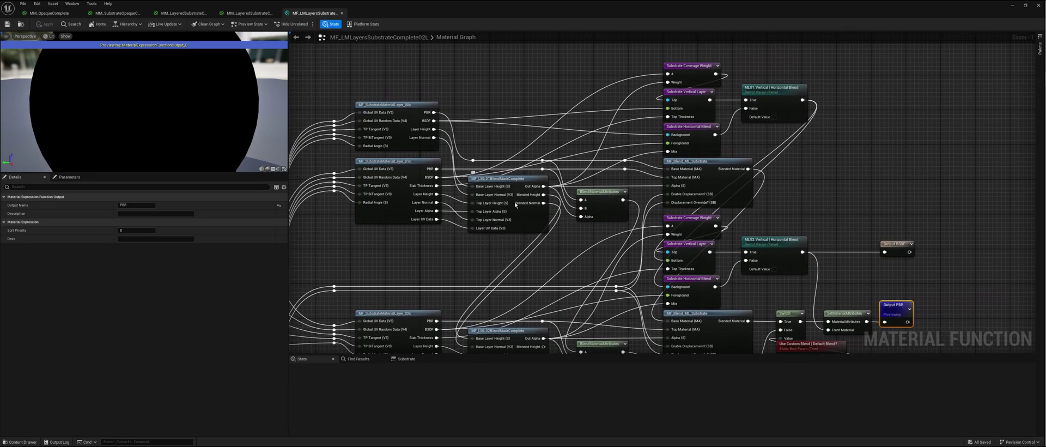
scroll(664, 122, "up", 1)
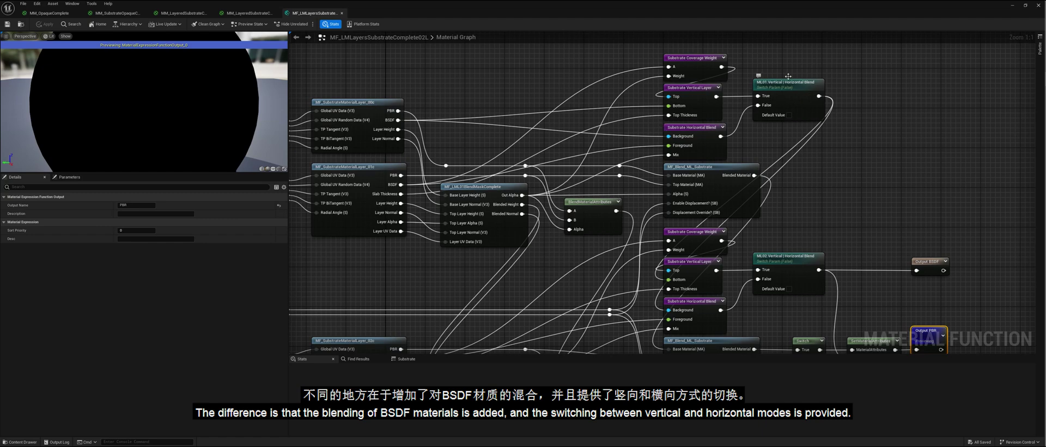
Move the upper Substrate Coverage Weight node beside the Substrate Vertical Layer node, clear of the other blend nodes.
right_click_drag(789, 77, 715, 143)
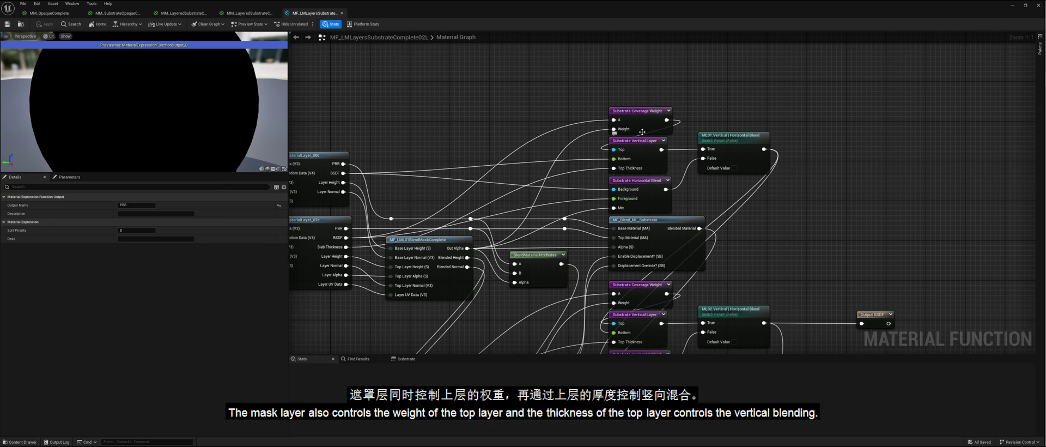
left_click_drag(643, 132, 552, 152)
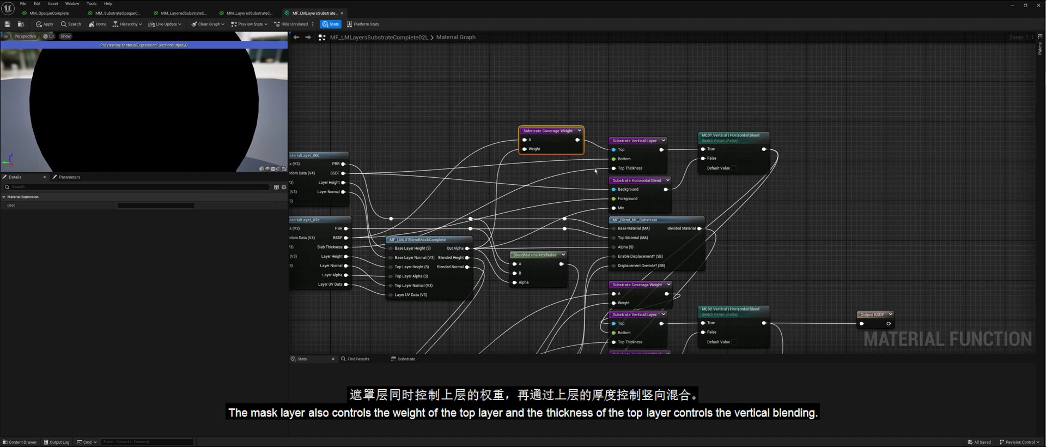
right_click_drag(596, 170, 640, 156)
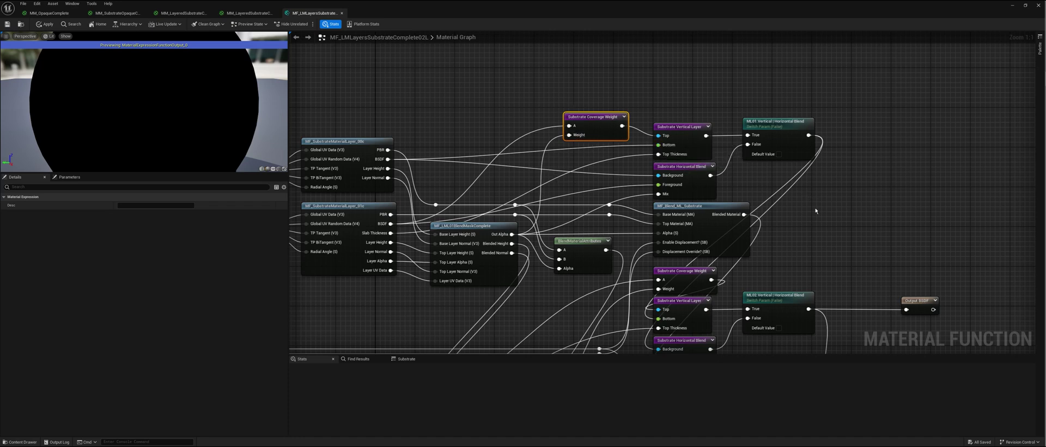
Return to the MMM_Substrate level and inspect the gold and grey leather Buddha busts up close.
left_click(1026, 5)
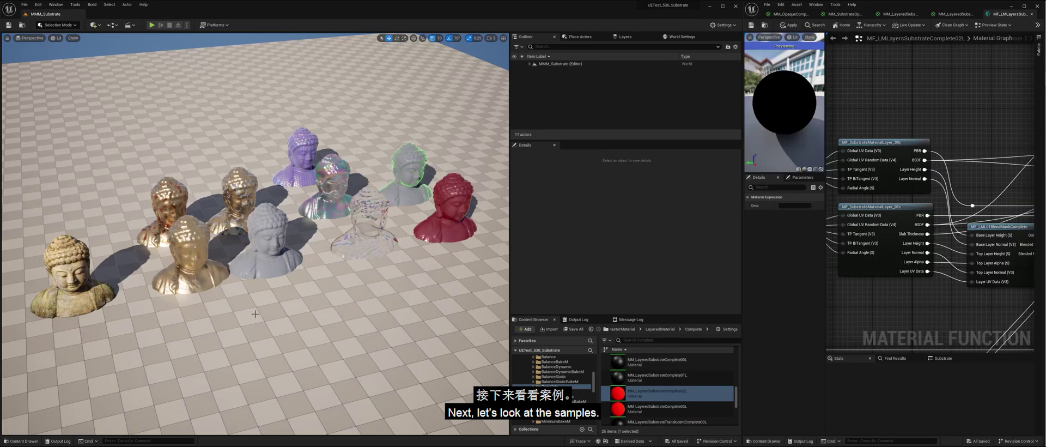
right_click_drag(288, 329, 267, 349)
key("w")
left_click(215, 242)
key("f")
mouse_move(370, 285)
left_mouse_down("alt")
mouse_move(327, 218)
mouse_move(357, 278)
mouse_move(362, 223)
mouse_move(370, 285)
left_mouse_up("alt")
left_click(454, 329)
key("f")
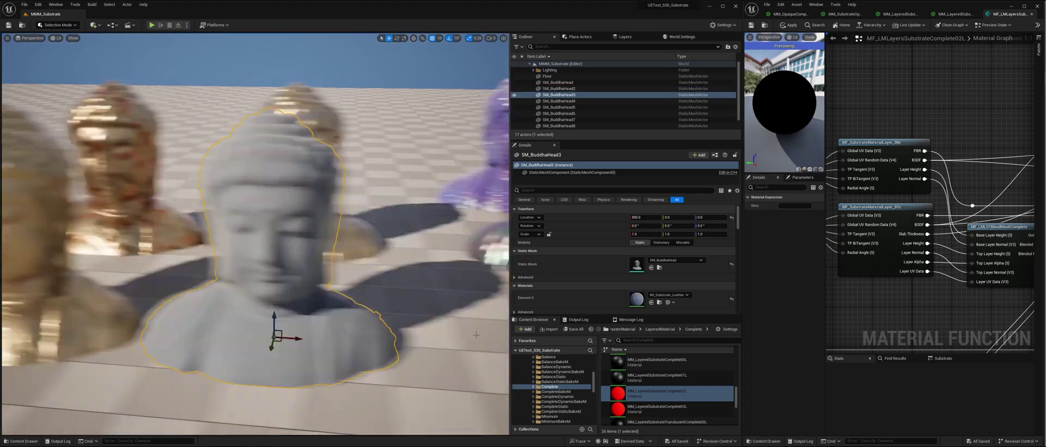
left_click_drag(454, 330, 400, 351, "alt")
Focus on the gold and leather blend bust and the neighbouring rust-spotted gold bust to compare their blended materials.
left_click(371, 120)
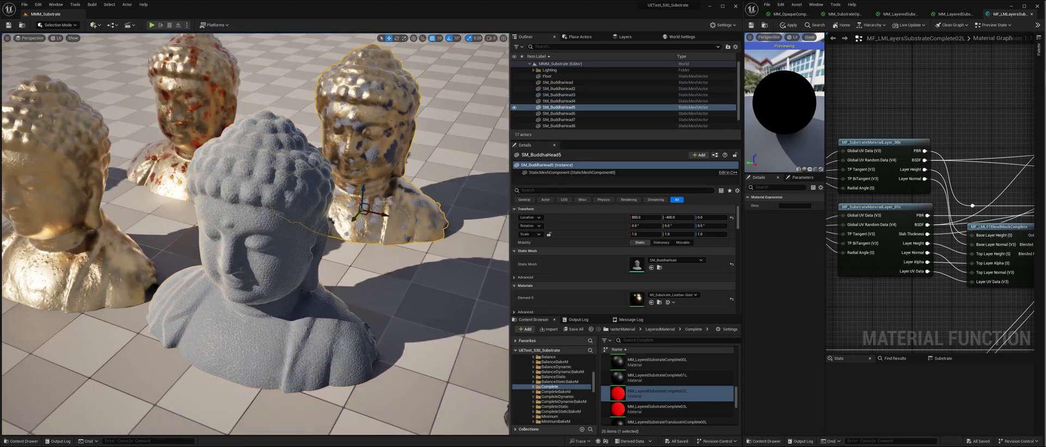
key("f")
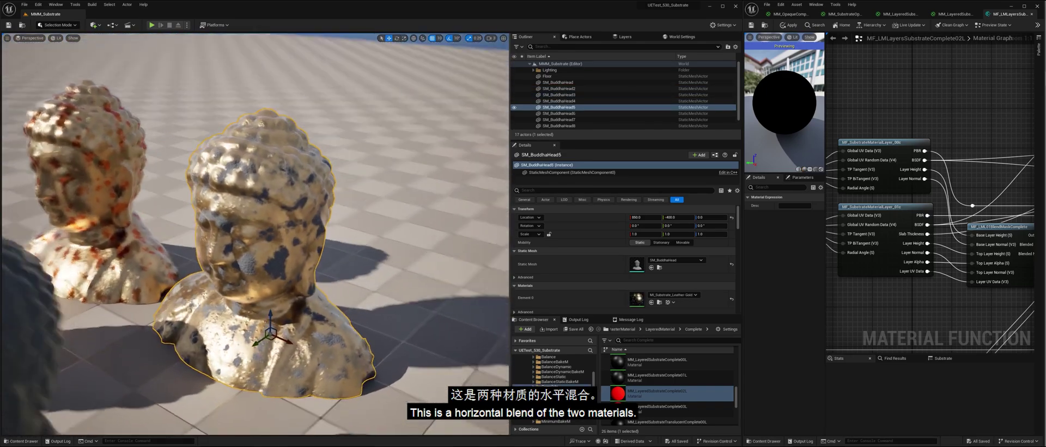
left_click(74, 218)
key("f")
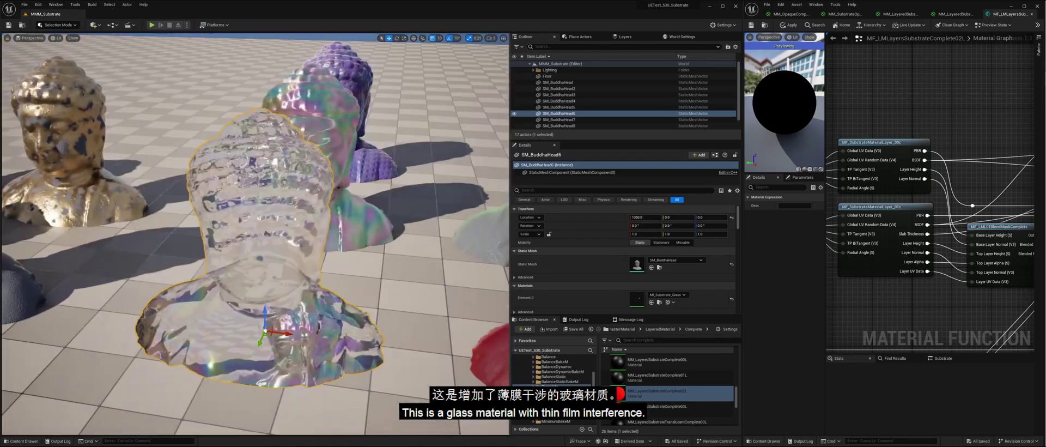
Inspect the glass, metal and purple dielectric busts with thin film interference up close.
left_click_drag(230, 359, 259, 341, "alt")
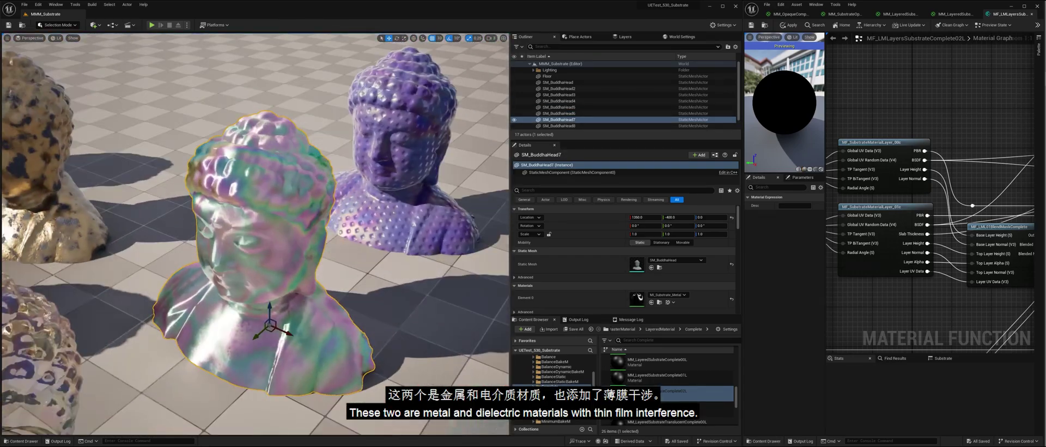
left_click(393, 214)
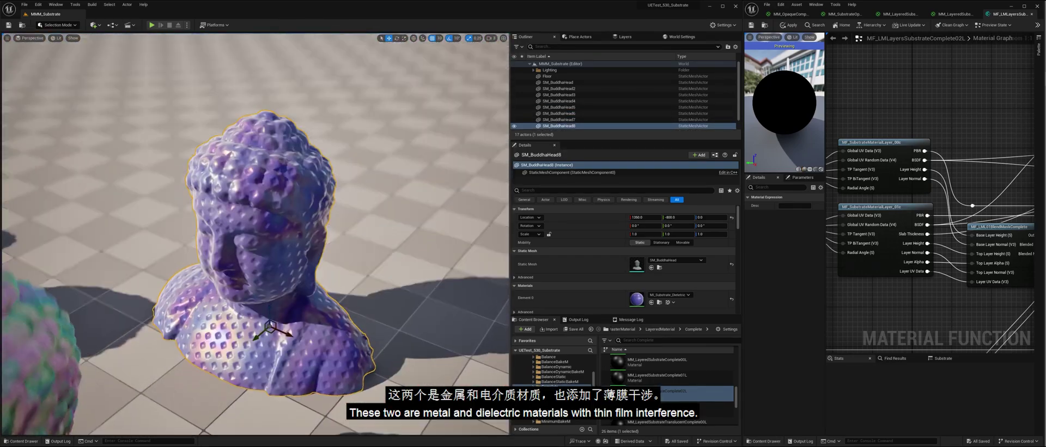
scroll(307, 297, "down", 6)
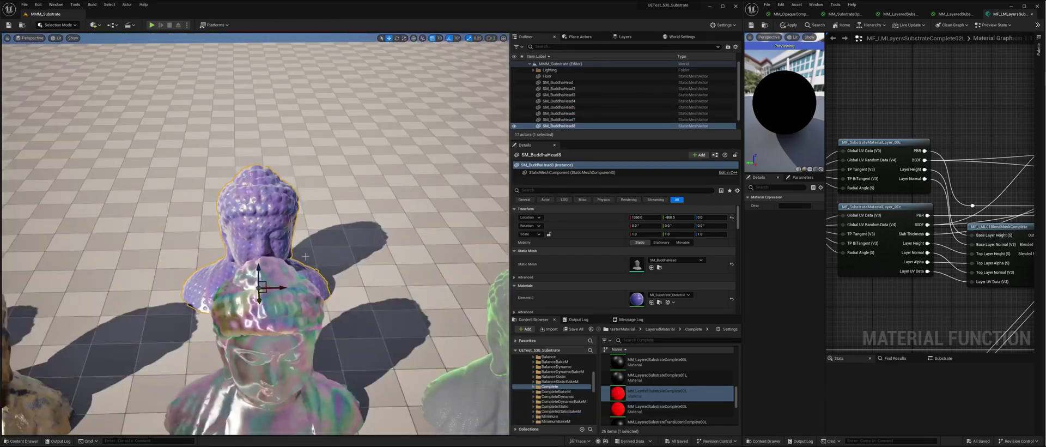
left_click(306, 297)
key("f")
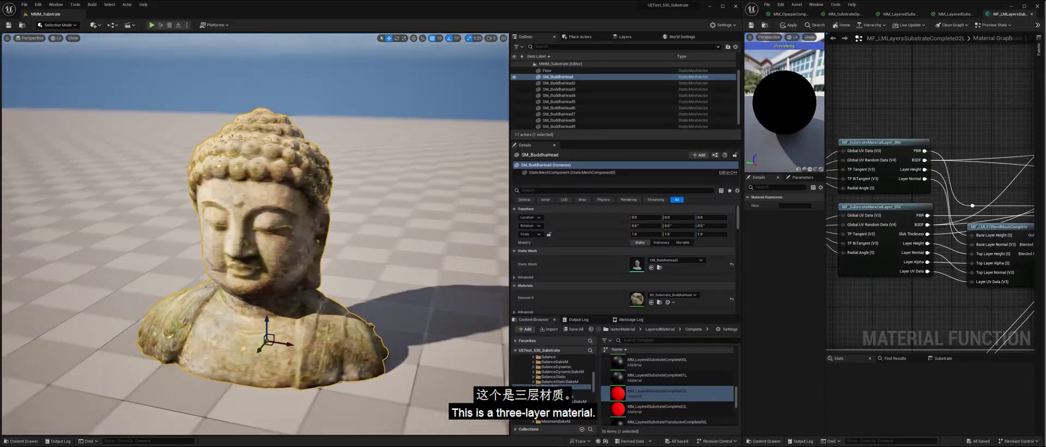
Inspect the three-layer Buddha bust and review its material instance's global parameters and the layer ML00 control, texture coordinate and shading model sections.
left_click_drag(267, 229, 213, 259, "alt")
right_click_drag(220, 292, 213, 354, "alt")
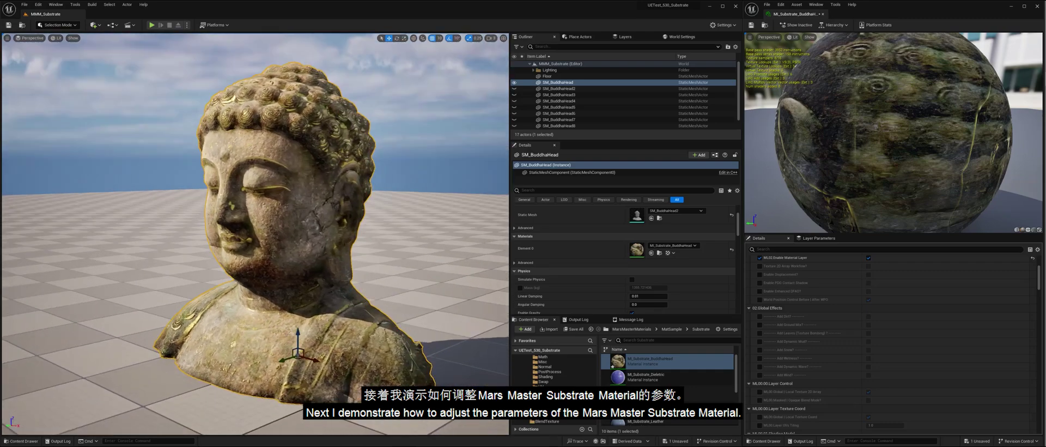
scroll(927, 289, "down", 1)
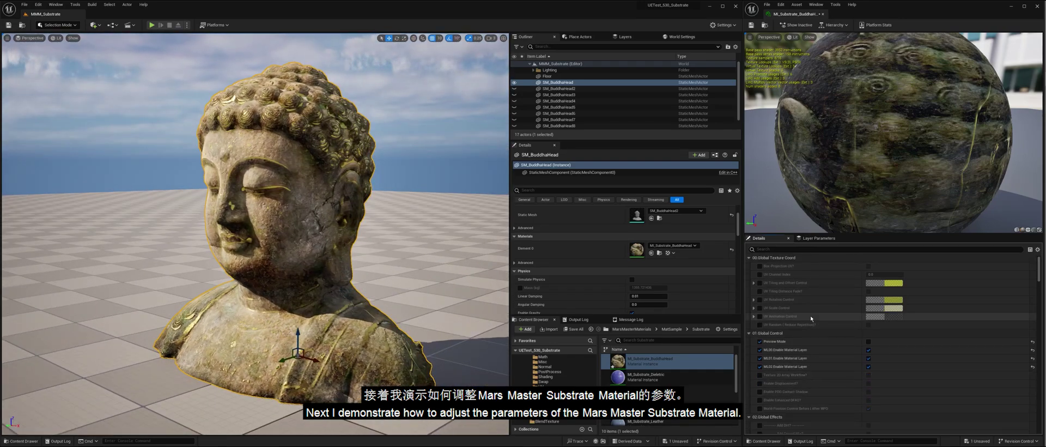
scroll(819, 368, "down", 6)
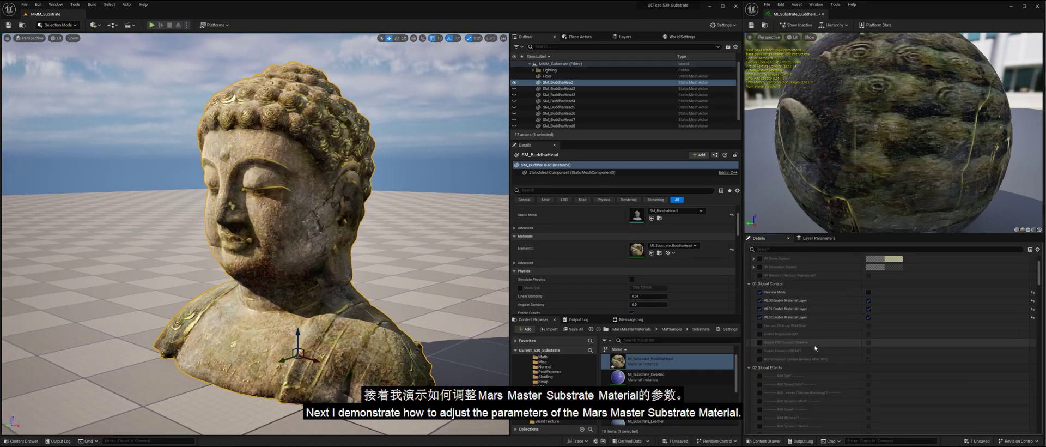
scroll(807, 379, "up", 7)
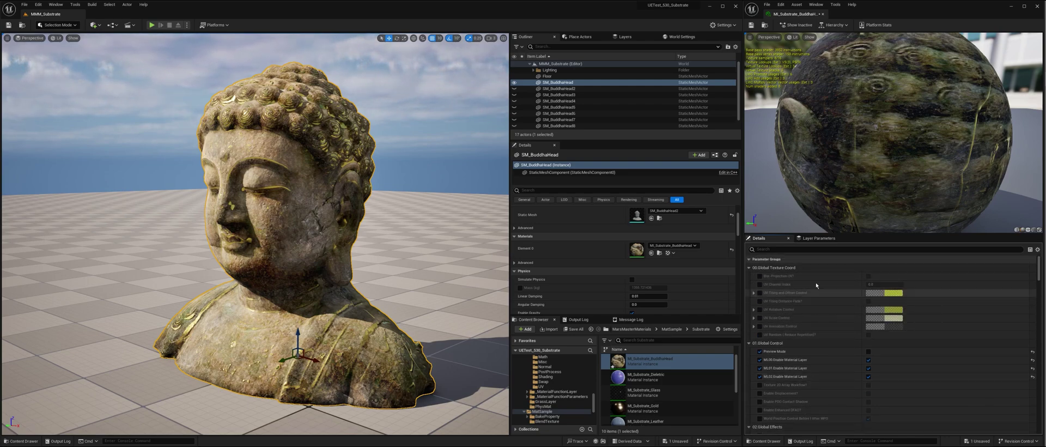
scroll(787, 298, "down", 3)
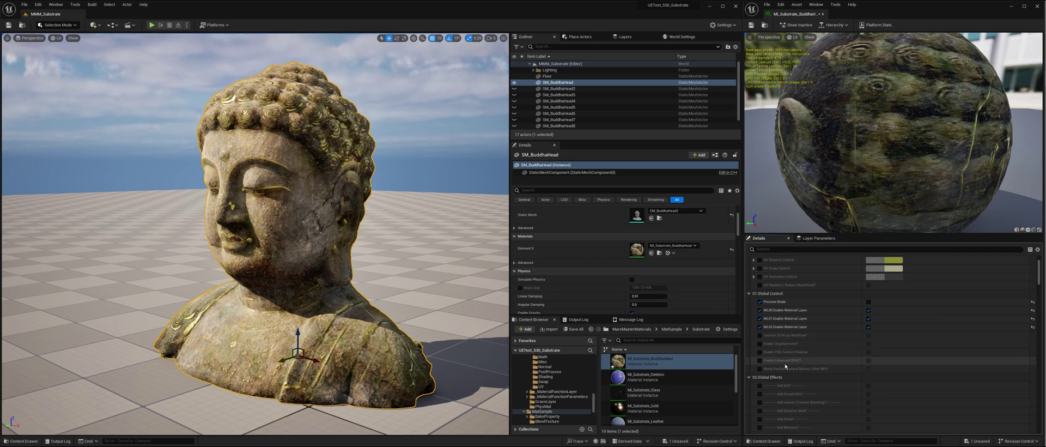
scroll(812, 361, "down", 3)
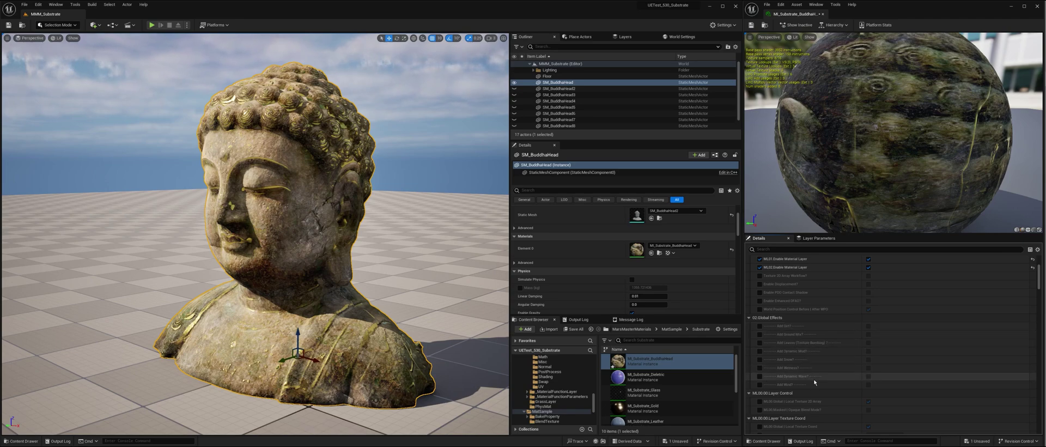
scroll(829, 332, "down", 5)
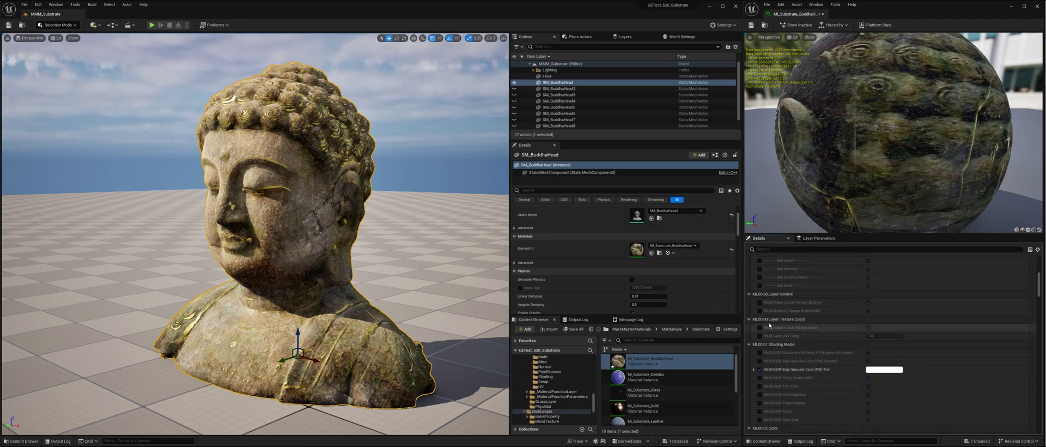
scroll(779, 315, "down", 1)
scroll(779, 315, "down", 2)
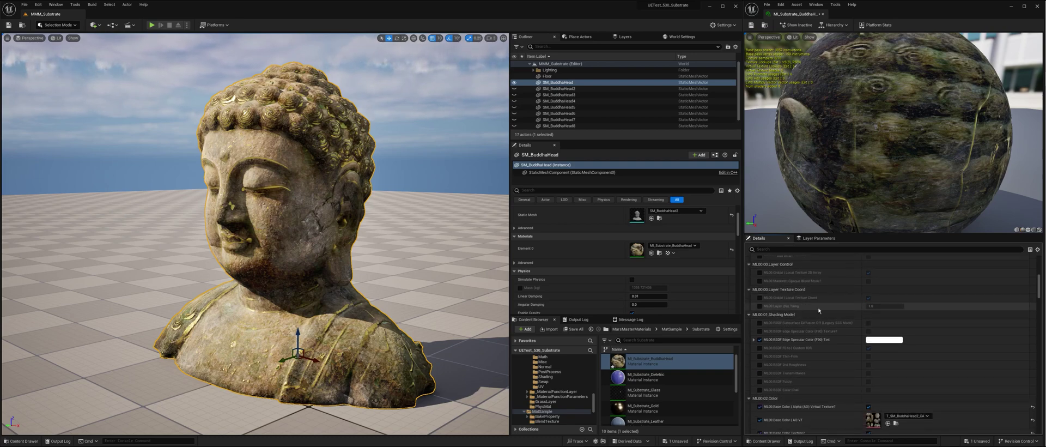
scroll(774, 315, "down", 2)
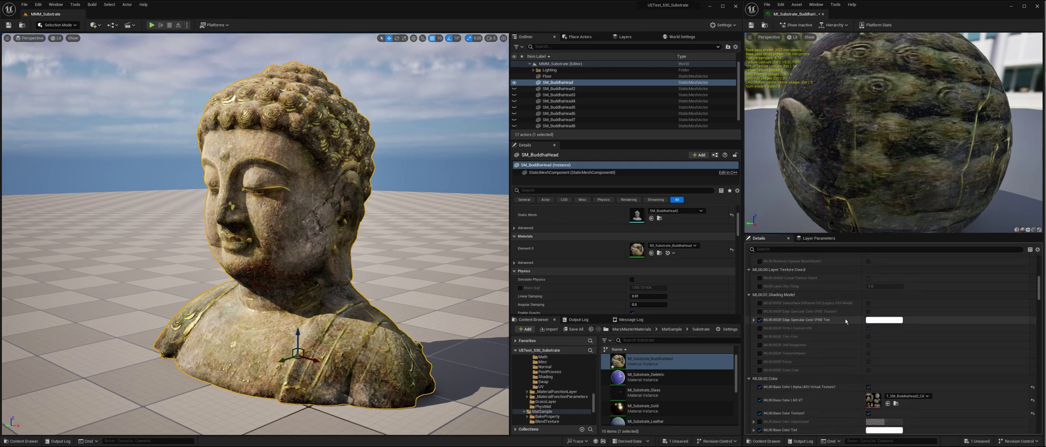
Try a darker ML00 Base Color Tint, discarding the color change.
scroll(846, 322, "down", 5)
left_click(883, 379)
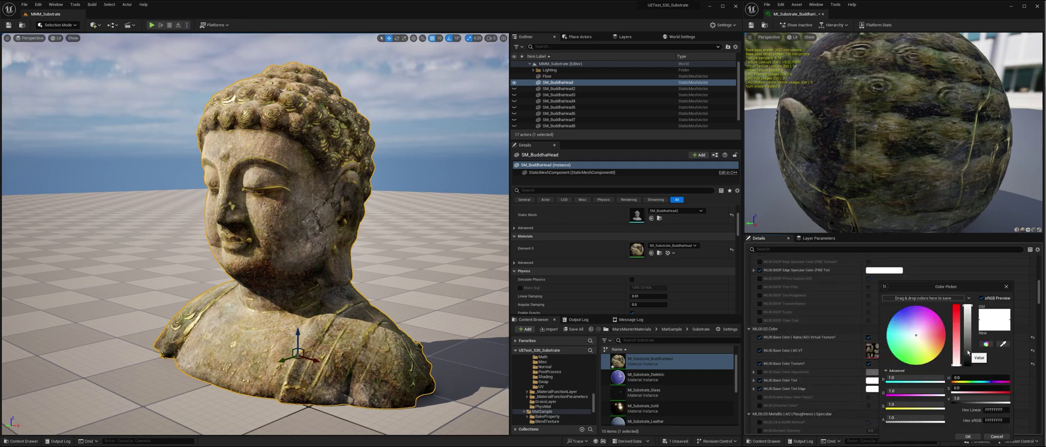
left_click(968, 355)
left_click(998, 437)
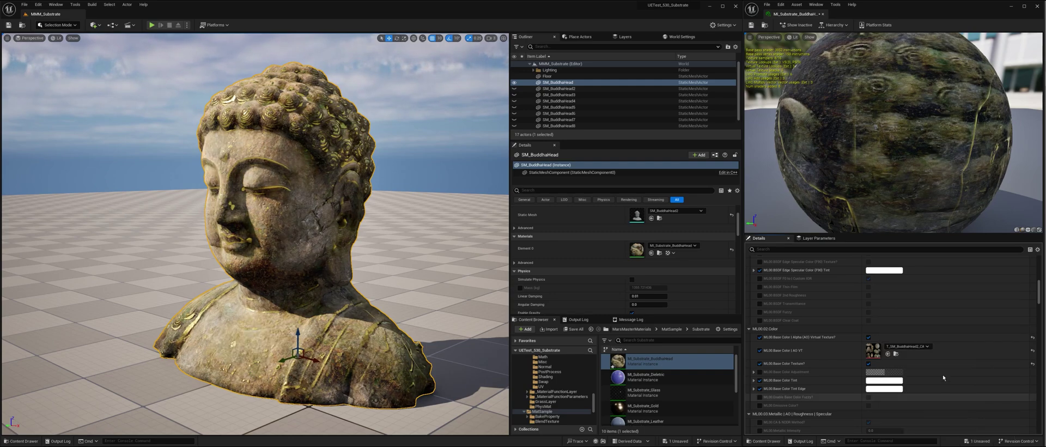
Review the ML00 parameters for color, metallic, AO, roughness, specular, normal, opacity, displacement and variation, including the Macro-Micro textures.
scroll(797, 319, "down", 10)
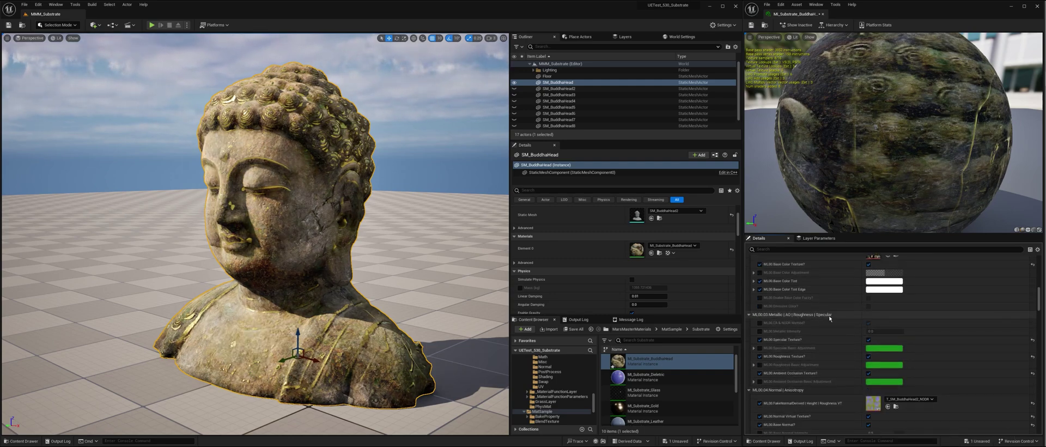
scroll(899, 358, "up", 4)
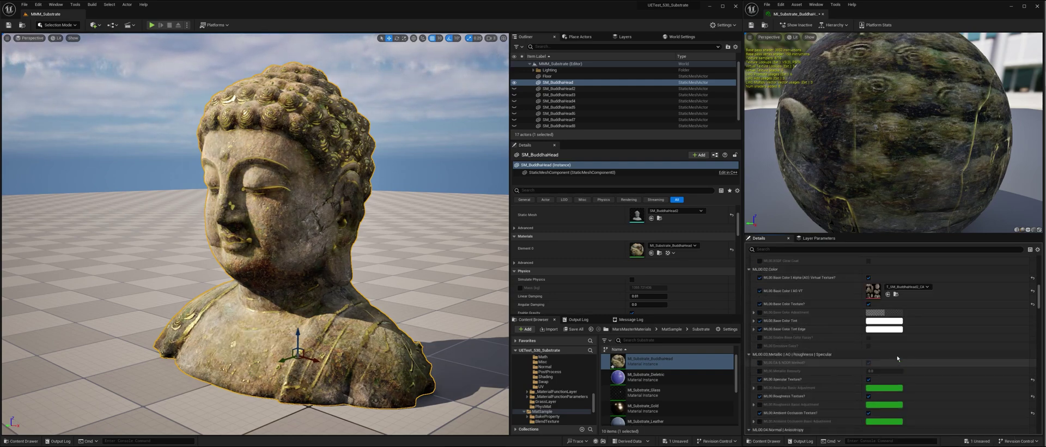
scroll(898, 358, "up", 10)
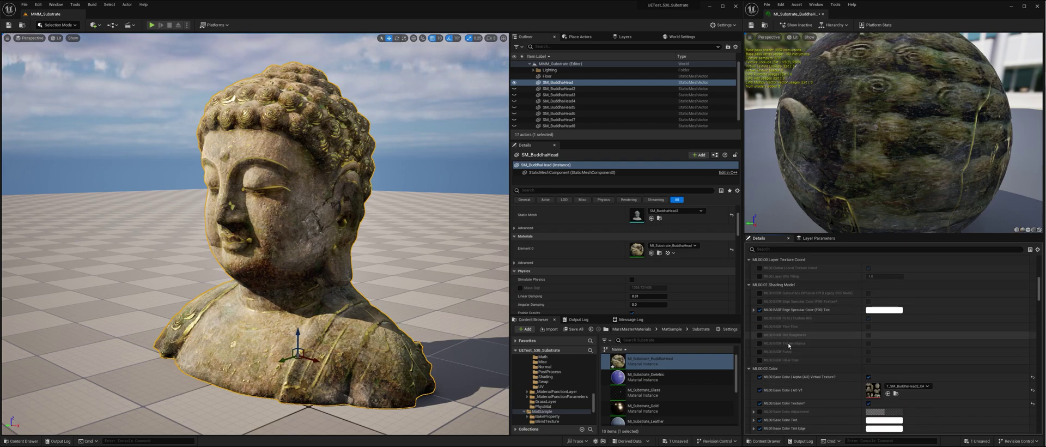
scroll(789, 346, "down", 20)
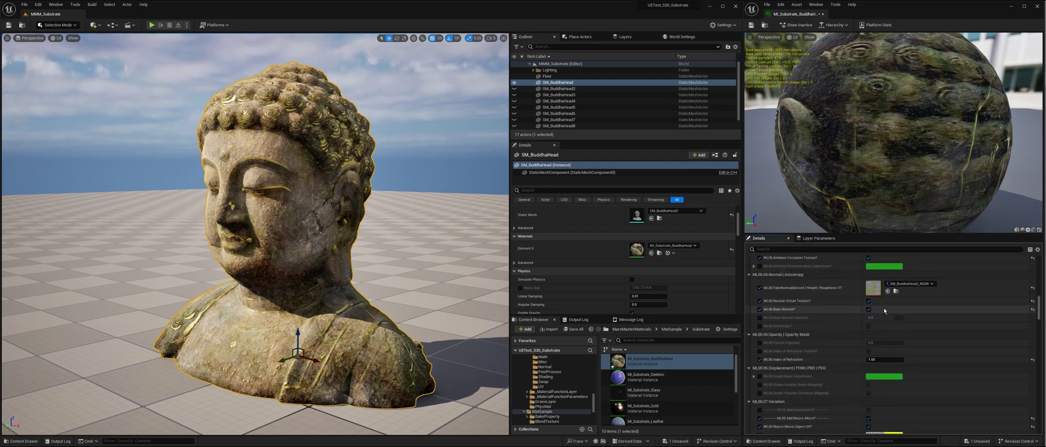
scroll(936, 358, "up", 6)
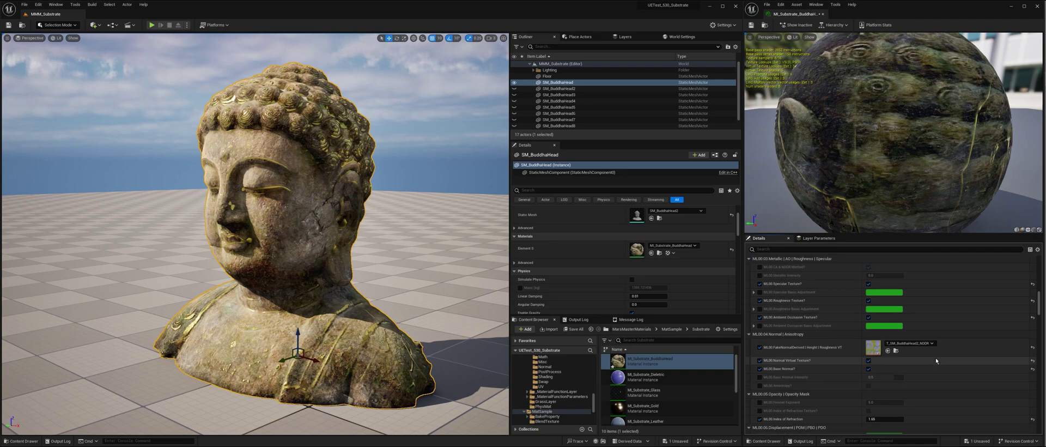
scroll(936, 358, "up", 8)
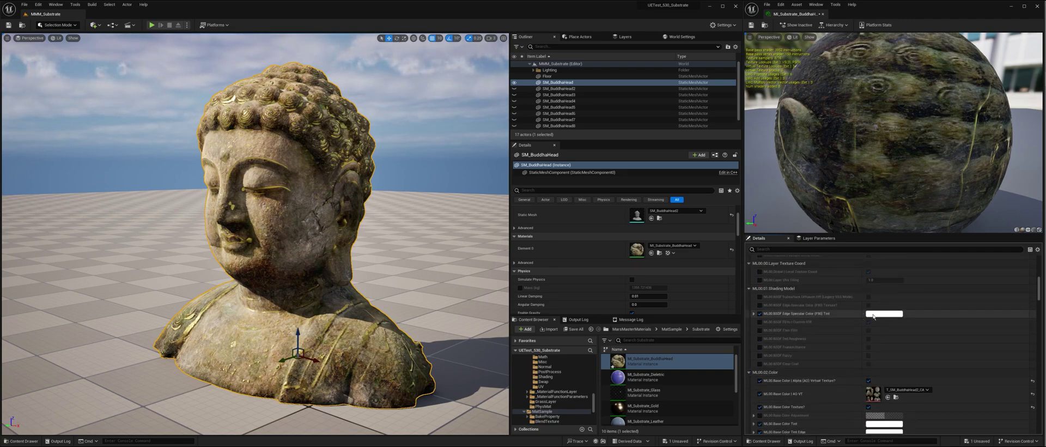
scroll(904, 338, "down", 4)
scroll(908, 345, "down", 20)
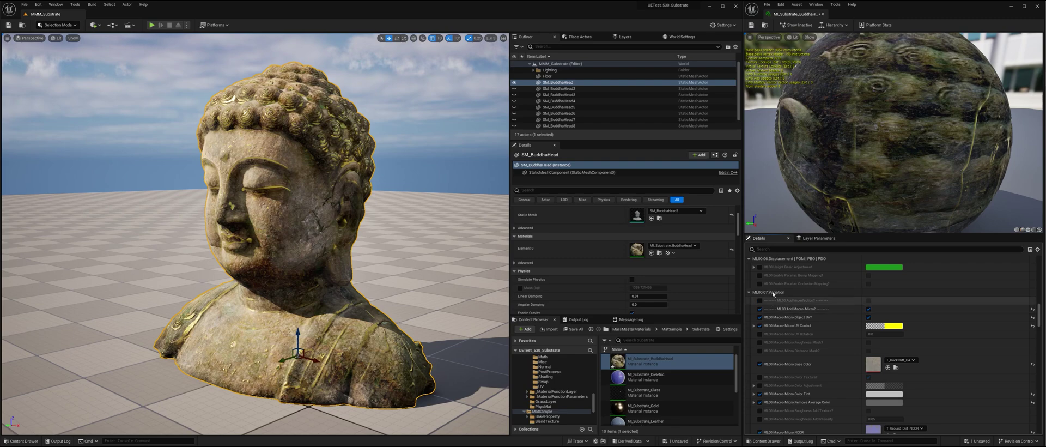
scroll(804, 312, "down", 5)
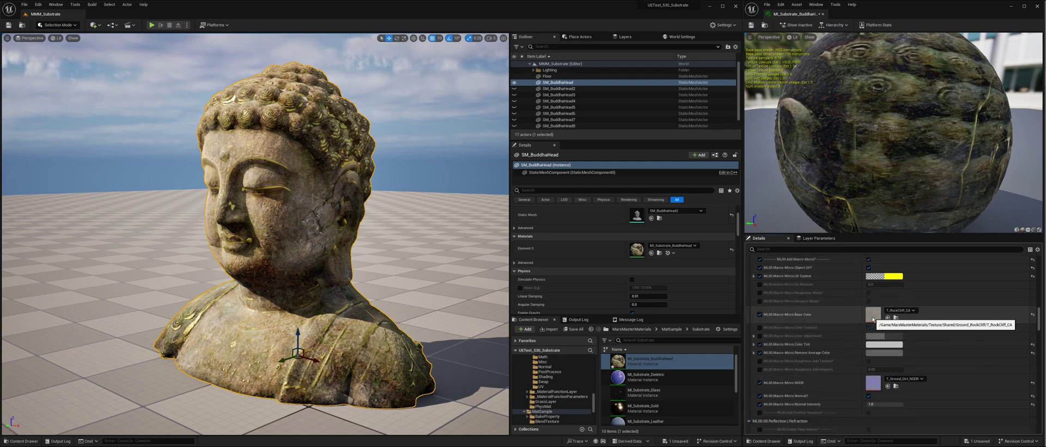
Turn off ML00 Add Macro-Micro to compare the bust's surface detail, and turn it back on.
scroll(278, 301, "up", 10)
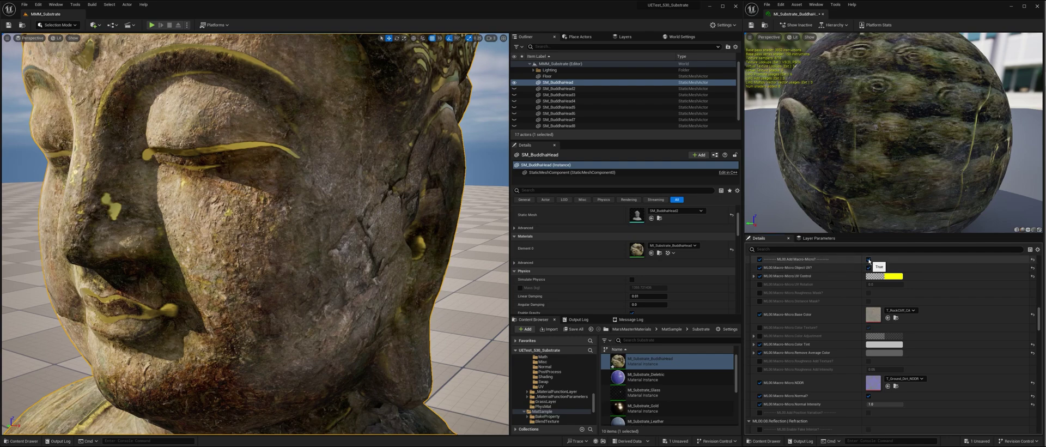
left_click(869, 260)
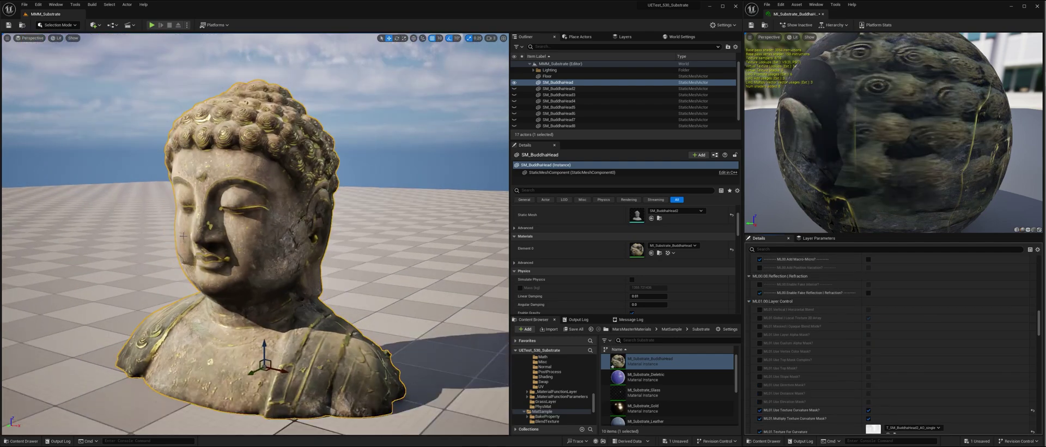
scroll(872, 333, "up", 3)
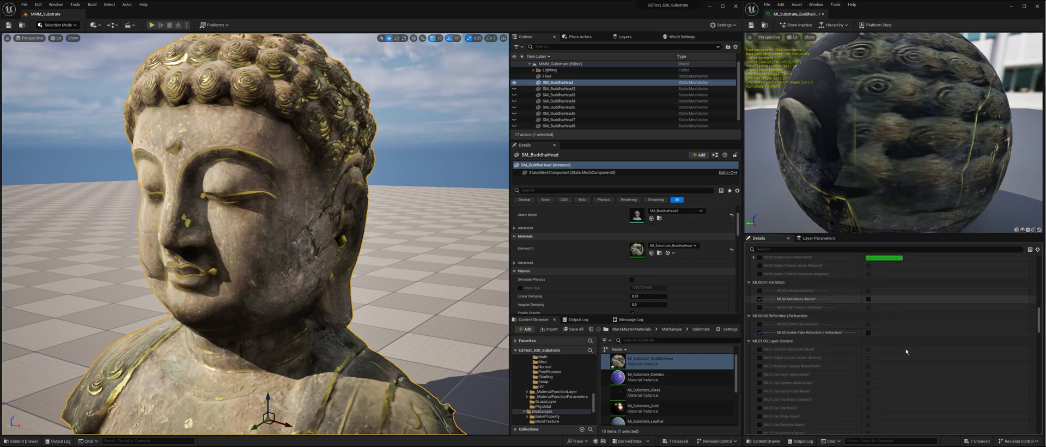
left_click(868, 298)
Open the ML01 curvature mask texture T_SM_BuddhaHead2_AO_single for viewing and close it again.
scroll(223, 340, "up", 5)
scroll(223, 340, "down", 5)
scroll(907, 362, "down", 12)
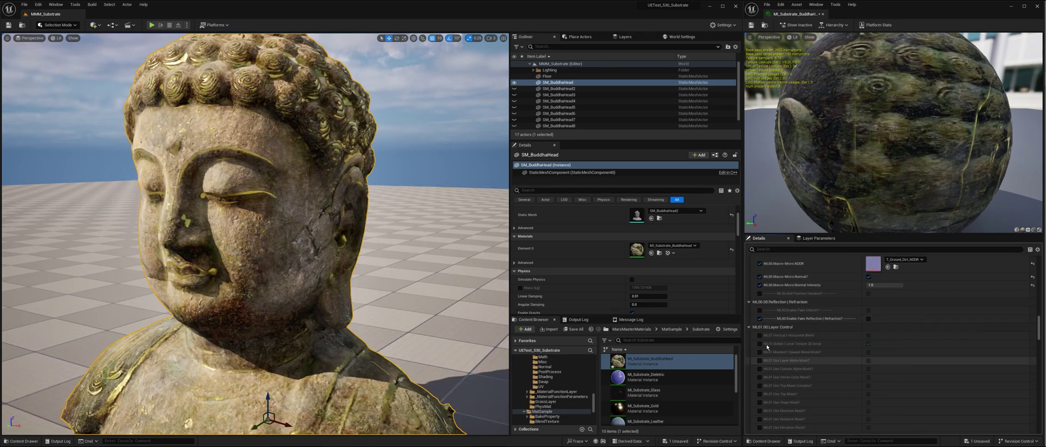
scroll(872, 349, "down", 5)
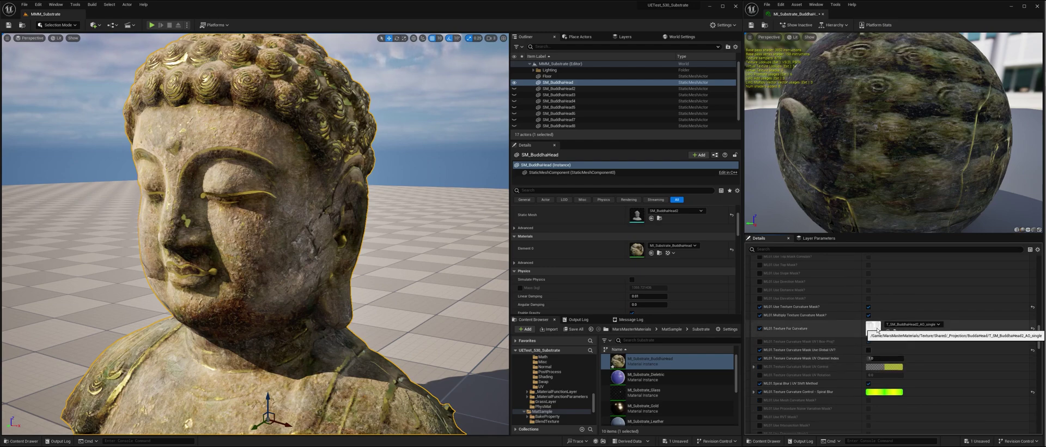
double_click(874, 327)
left_click(889, 15)
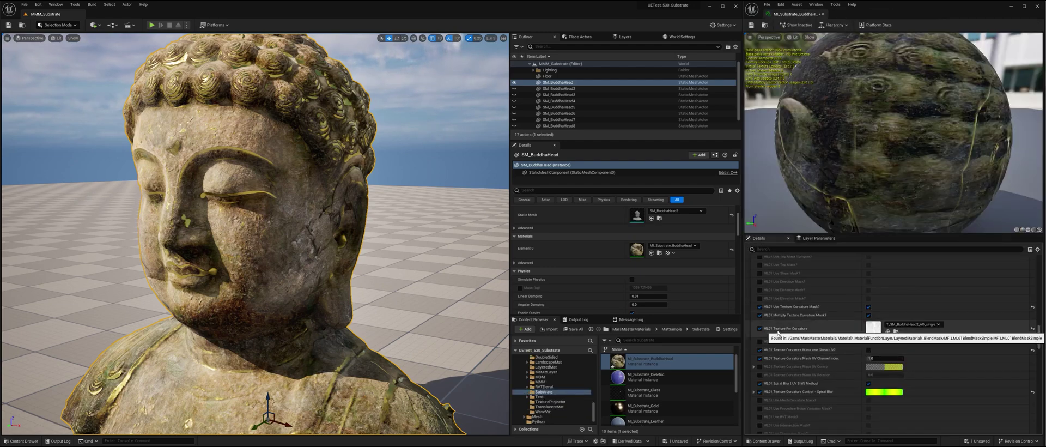
Try another concave-to-convex intensity in the ML01 Texture Curvature Control - Spiral Blur settings and restore it to -0.7.
scroll(835, 377, "down", 2)
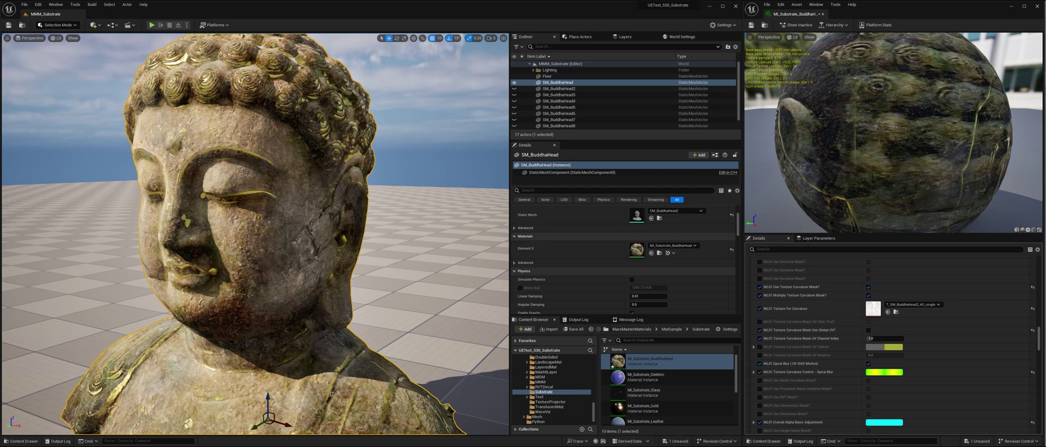
left_click(754, 372)
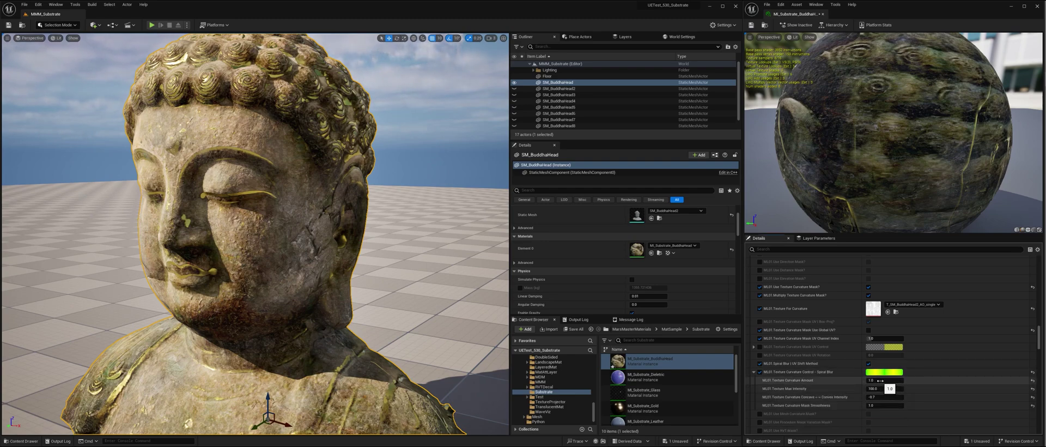
left_click(879, 397)
key("Return")
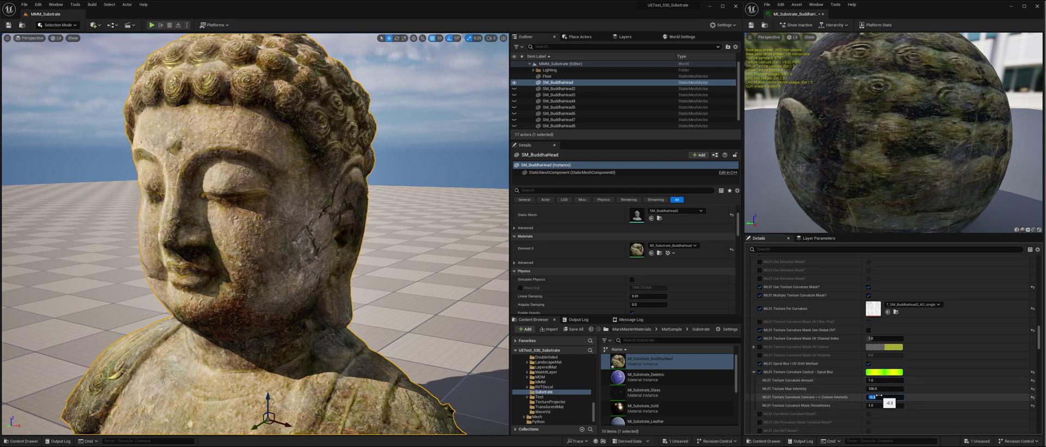
type("-0.7")
key("Return")
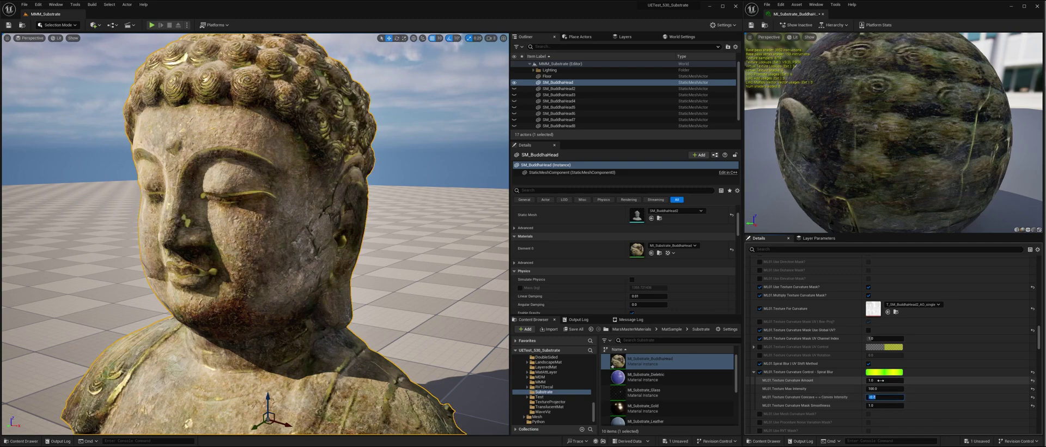
Try an ML01 Texture Curvature Amount of 0.5 and return it to 1.
left_click(881, 381)
type(".5")
key("Return")
type("1")
key("Return")
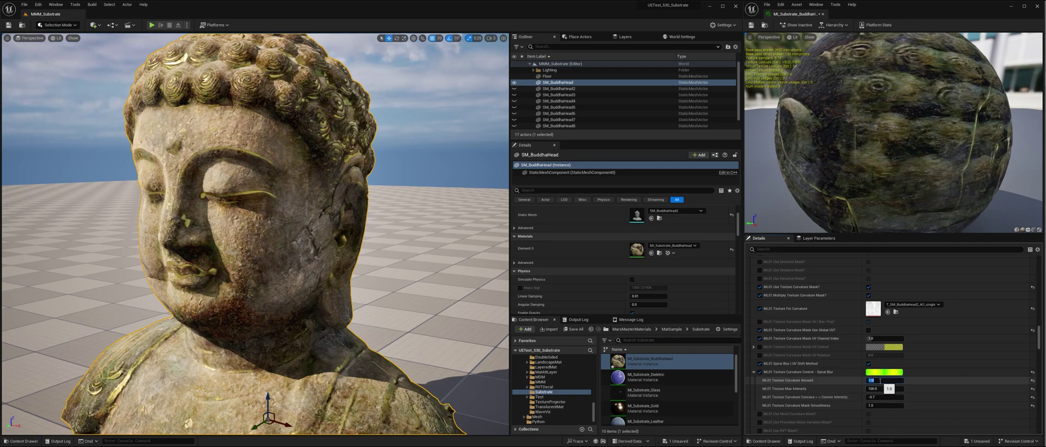
Try an ML01 curvature Max Intensity of 50, check the gold edges around the head, and return it to 100.
left_click(881, 389)
type("50")
key("Return")
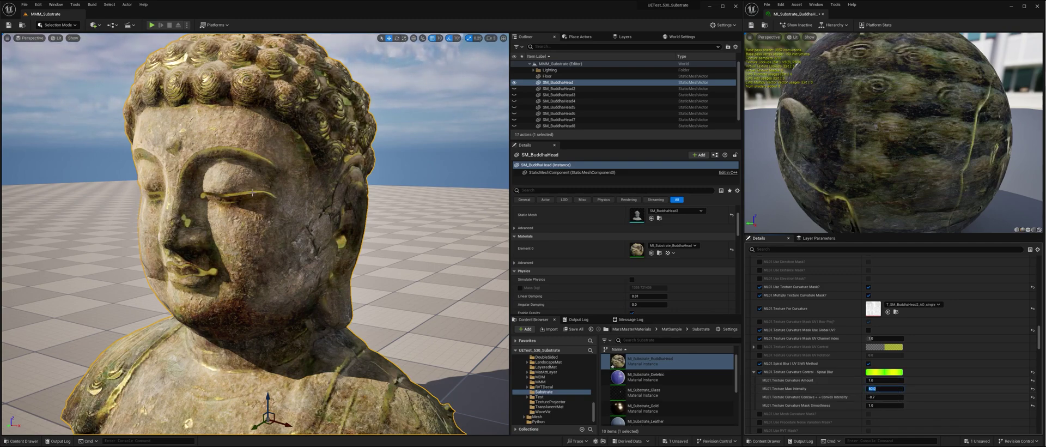
left_click_drag(315, 155, 235, 223, "alt")
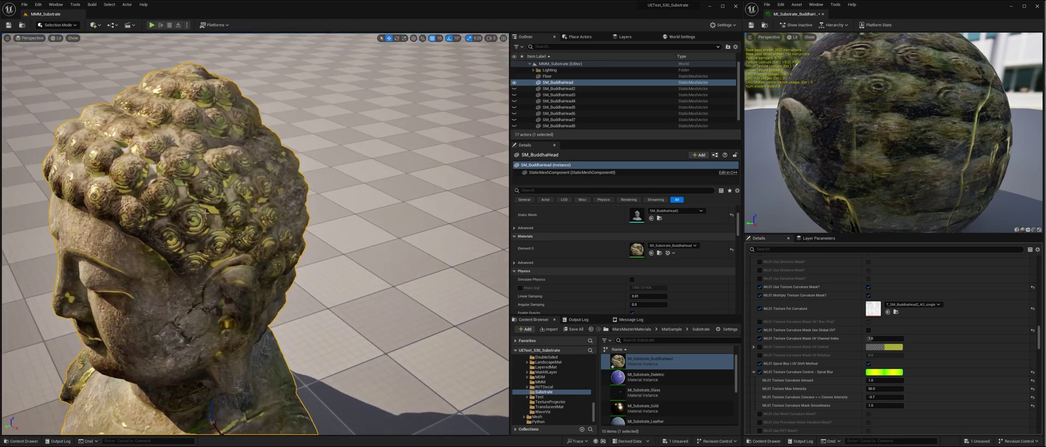
left_click(883, 389)
type("100")
key("Return")
left_click_drag(327, 262, 406, 202, "alt")
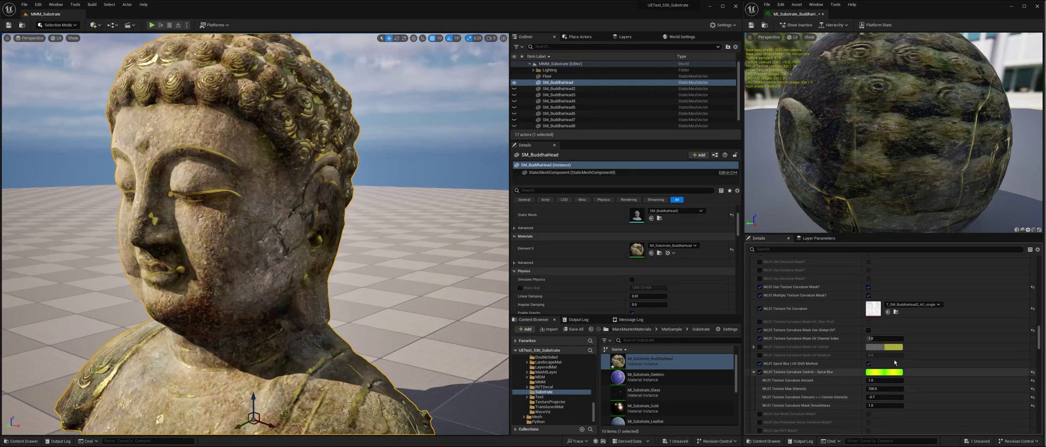
Examine the ML01 layer's parameters, from its layer control masks through base color tint and metallic, specular and roughness intensities to displacement.
scroll(892, 352, "up", 4)
scroll(891, 340, "down", 3)
scroll(798, 330, "up", 5)
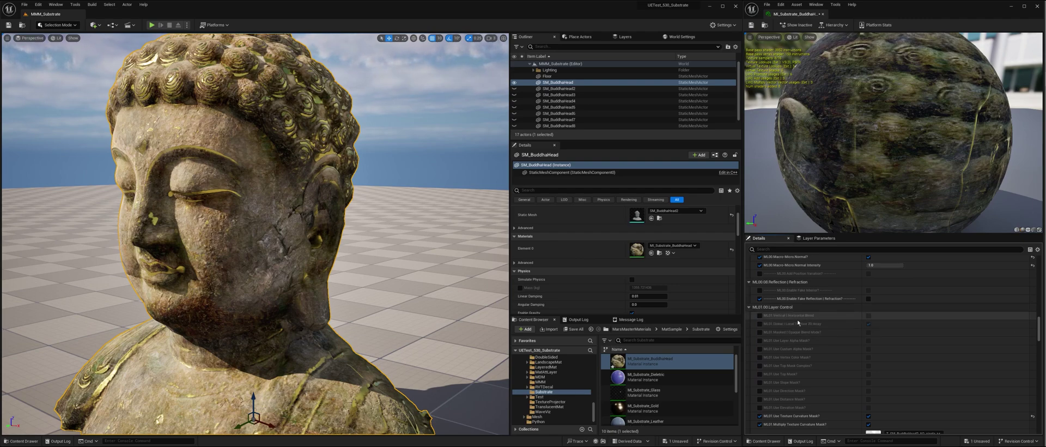
scroll(799, 322, "down", 10)
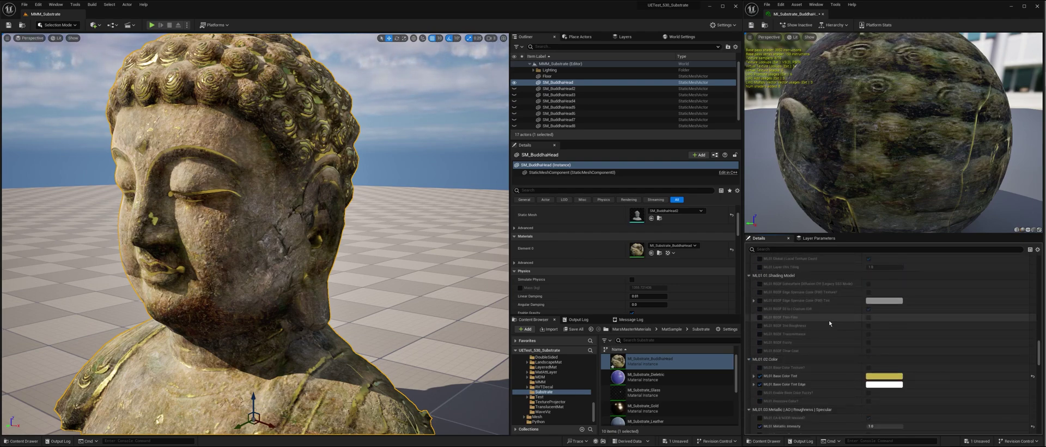
scroll(830, 323, "down", 2)
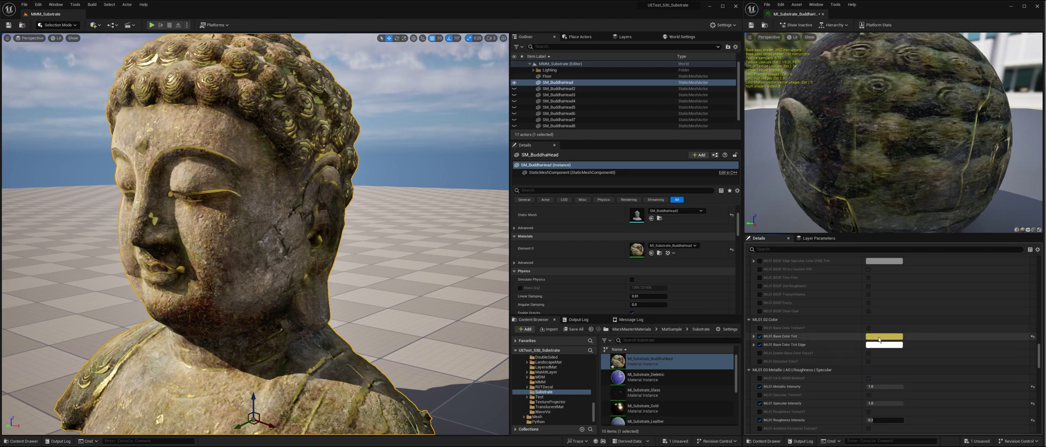
scroll(892, 375, "down", 2)
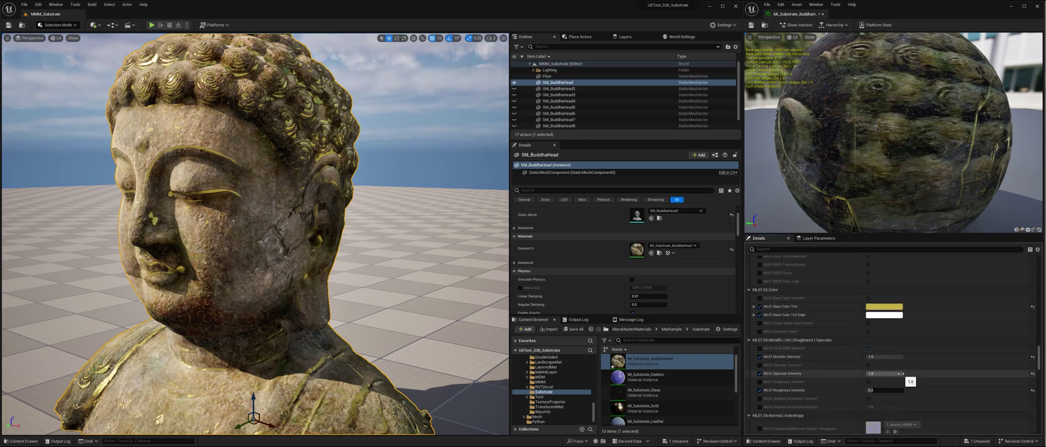
scroll(872, 370, "down", 4)
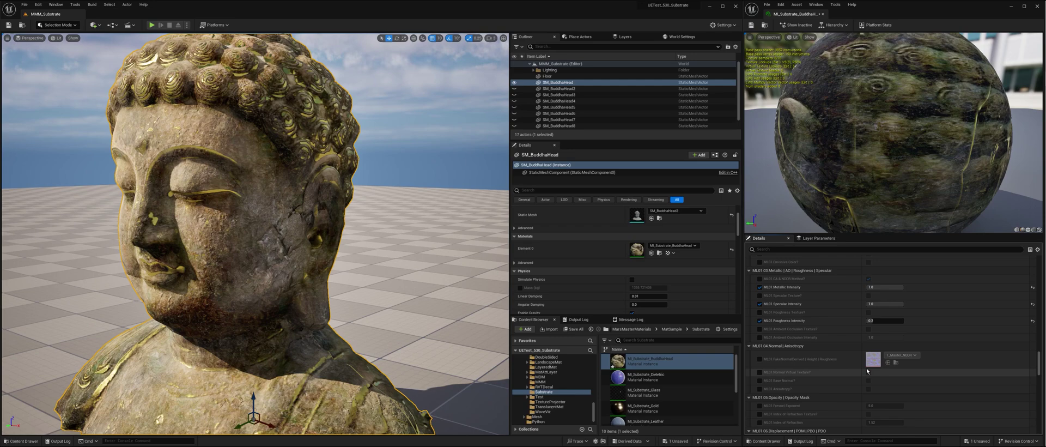
scroll(868, 371, "down", 8)
scroll(338, 240, "down", 4)
View the Buddha bust from its other side and disable the ML02 Use Procedure Noise Variation Mask option.
left_click_drag(305, 235, 426, 247, "alt")
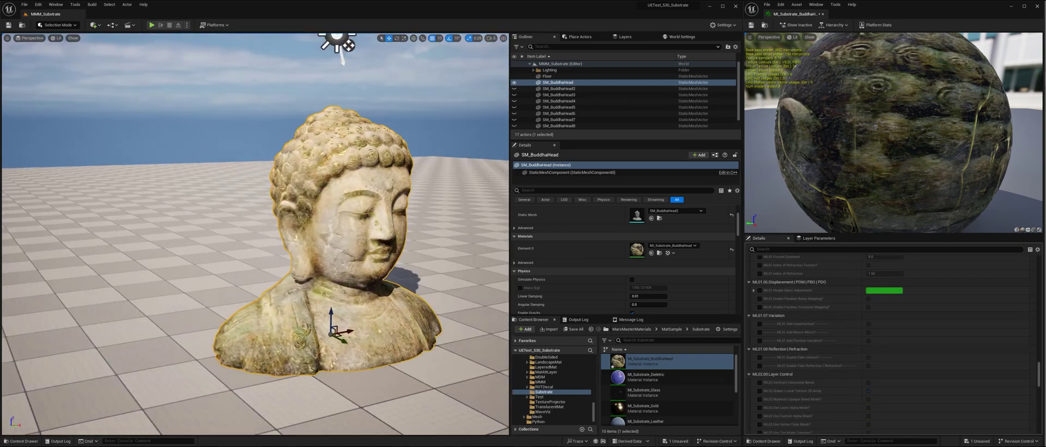
scroll(1040, 392, "down", 10)
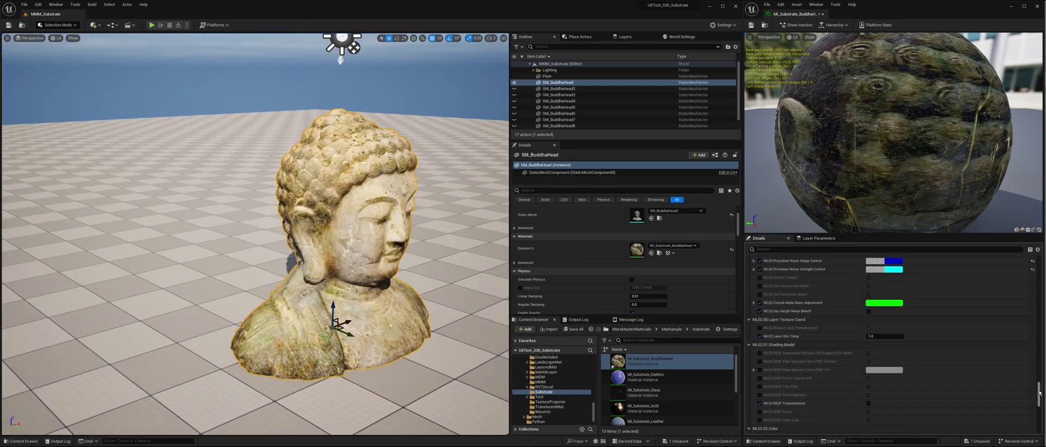
mouse_move(1040, 393)
left_mouse_down()
mouse_move(1040, 411)
mouse_move(1040, 399)
left_mouse_up()
scroll(374, 240, "up", 3)
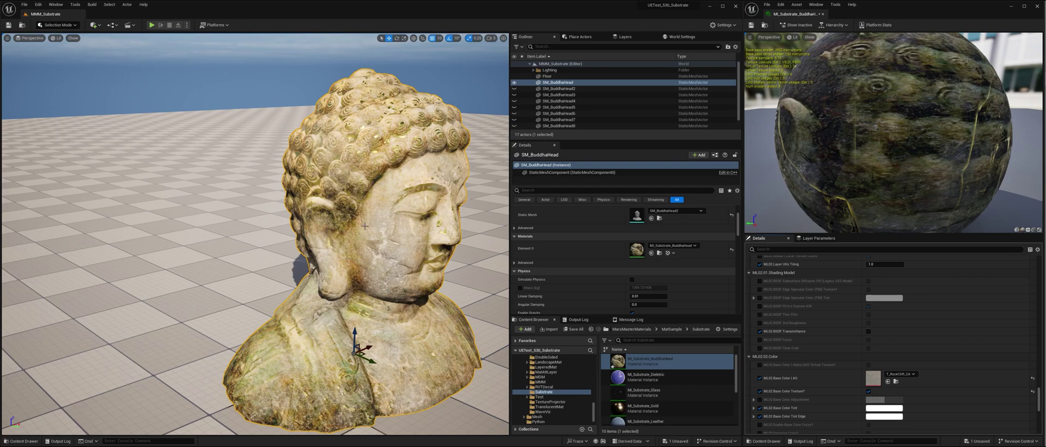
scroll(807, 318, "up", 6)
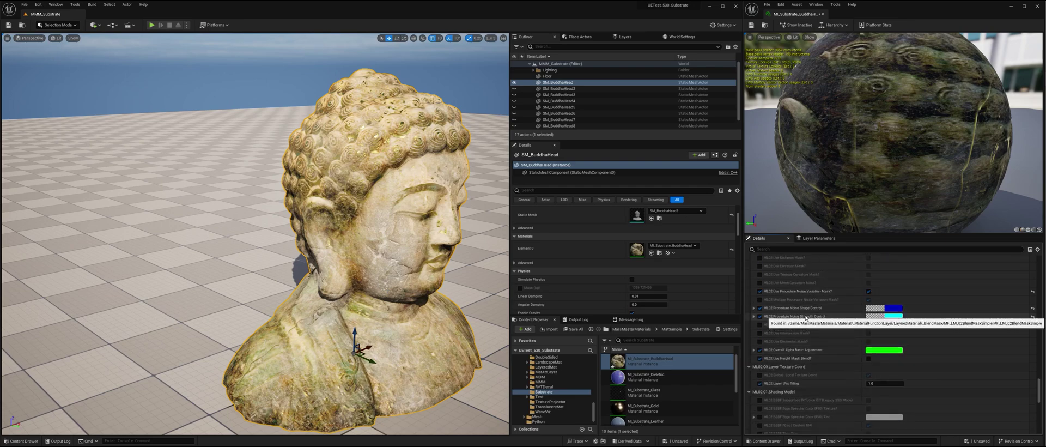
left_click(869, 292)
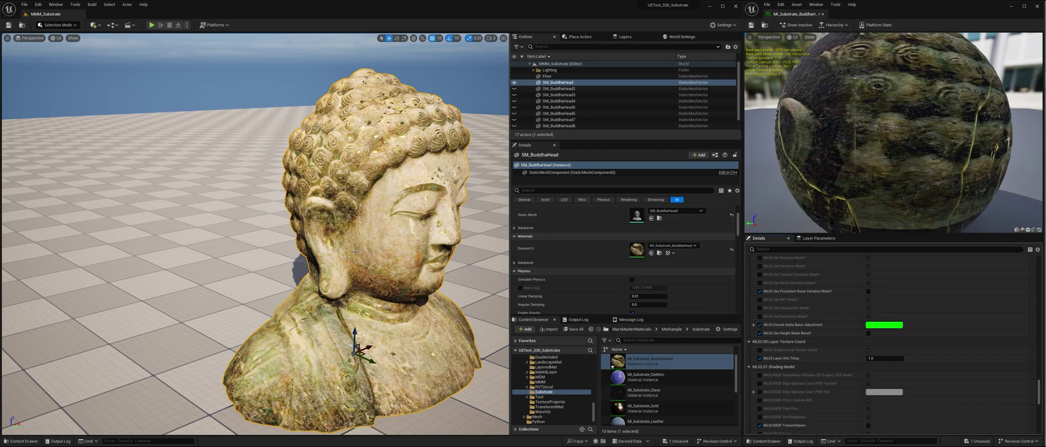